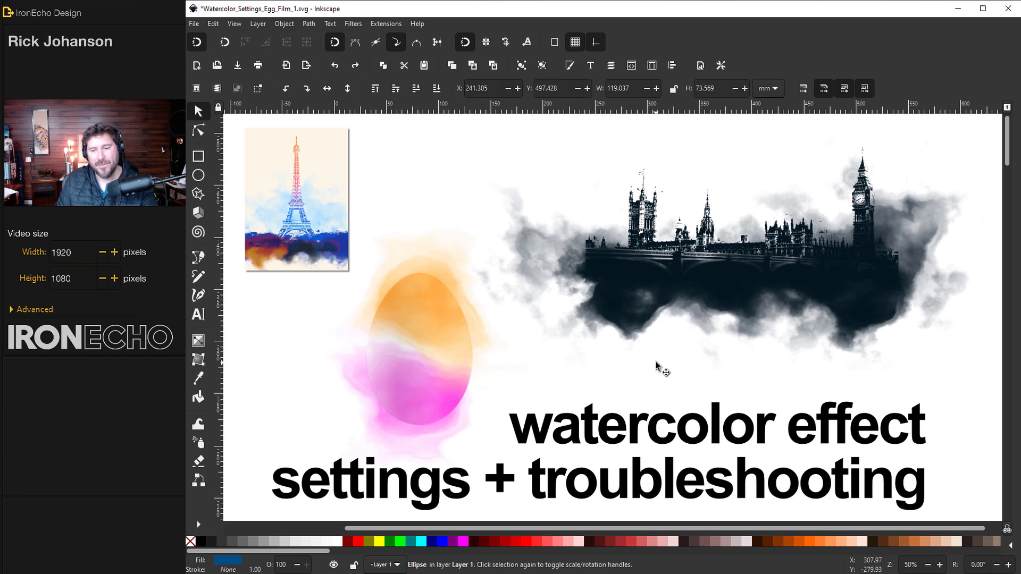
Apply the Textures > Watercolor filter to the blue ellipse, then switch to Watercolor_Settings_Egg_Film_2.svg.
scroll(658, 367, "down", 10)
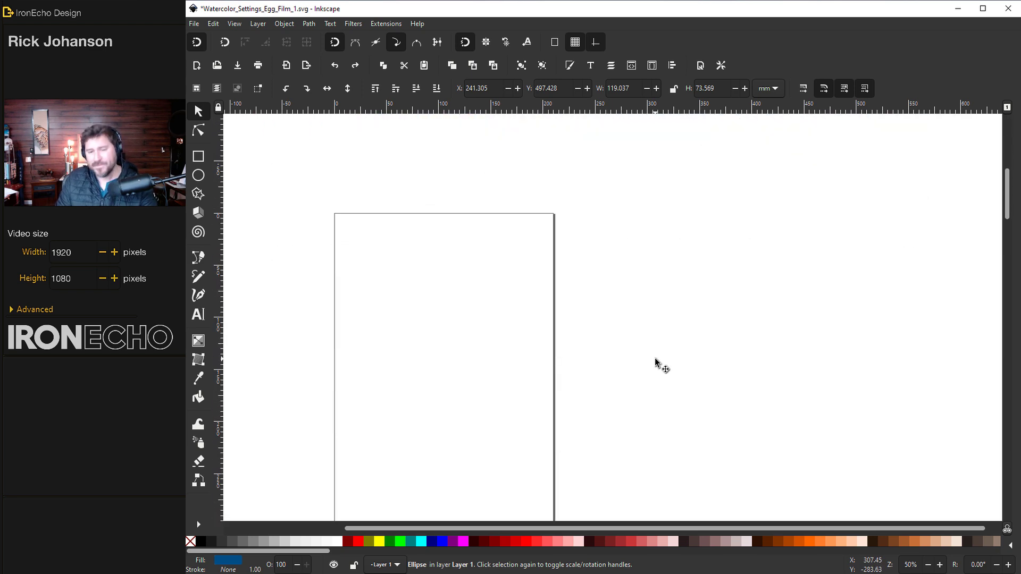
scroll(658, 367, "down", 3)
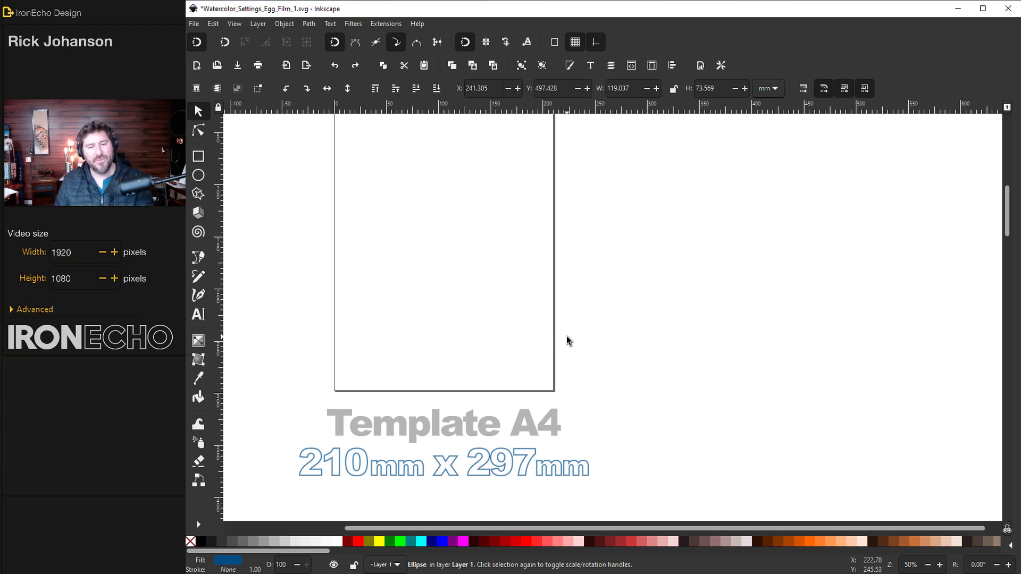
scroll(567, 337, "down", 10)
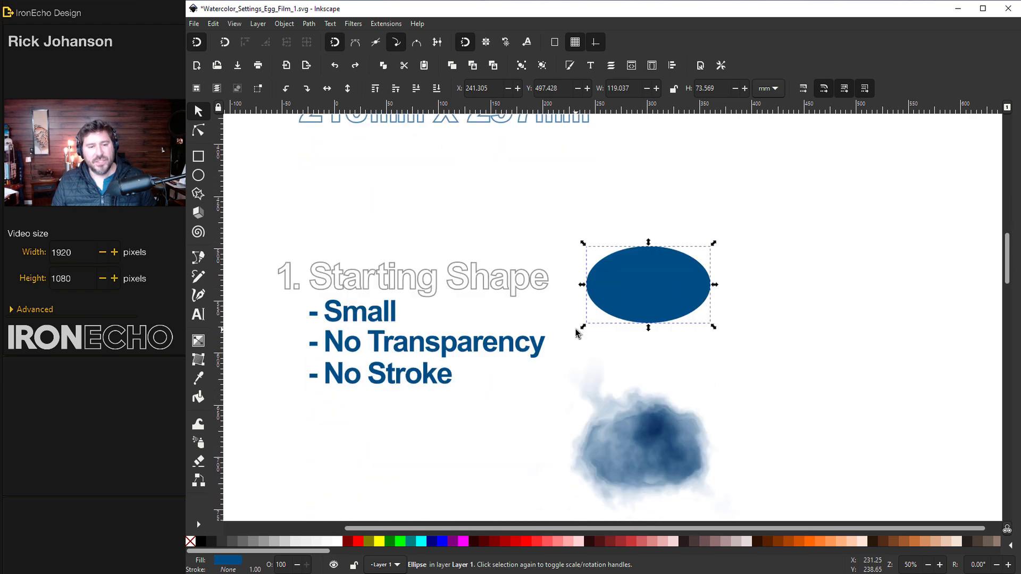
scroll(577, 333, "down", 2)
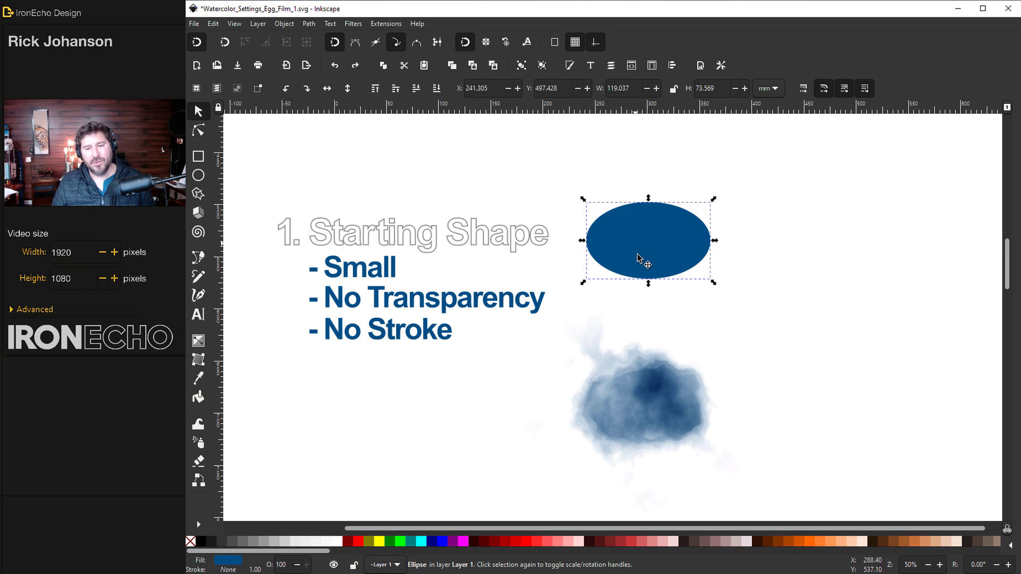
left_click(353, 24)
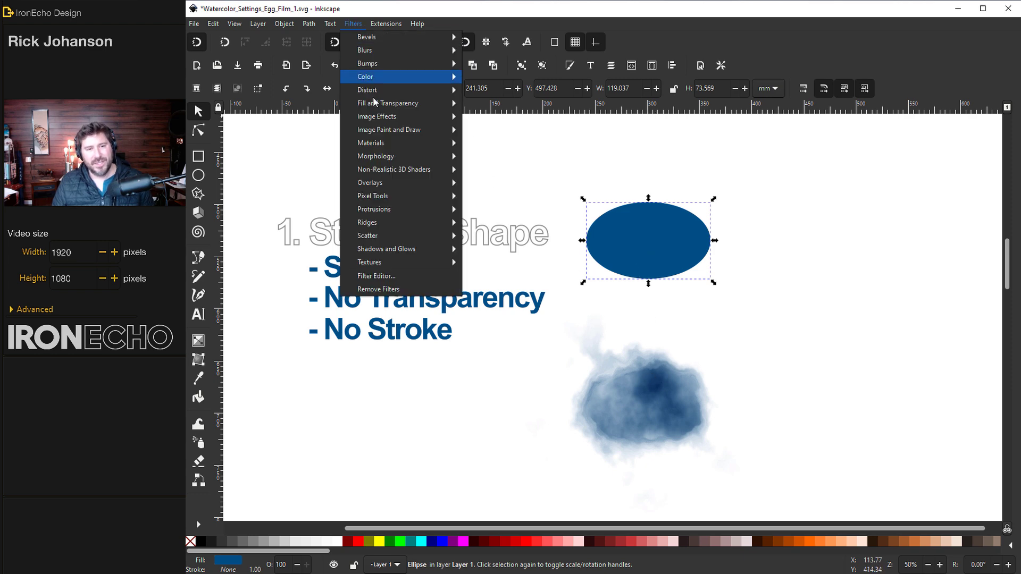
mouse_move(381, 265)
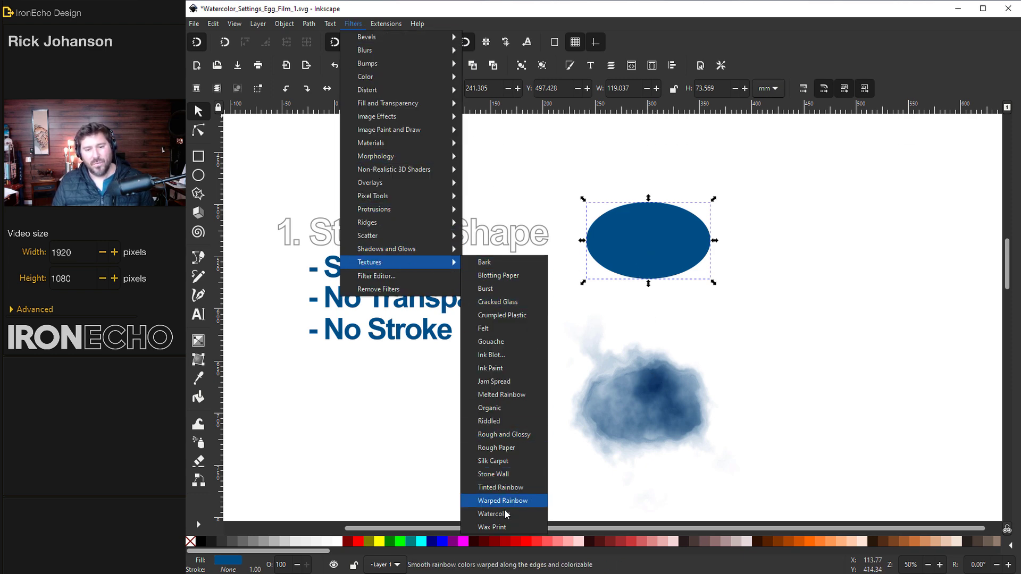
left_click(502, 514)
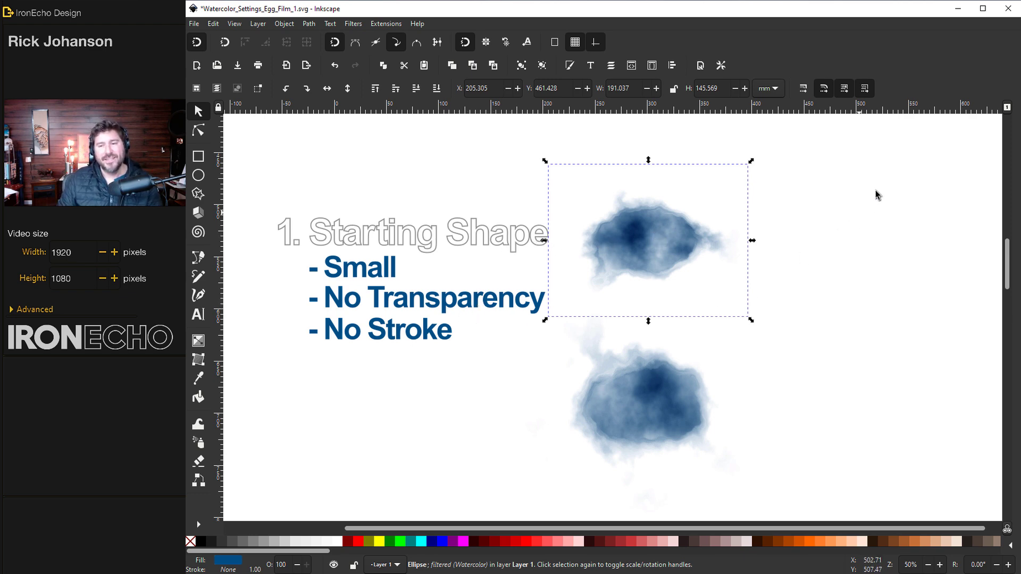
key("ctrl+Tab")
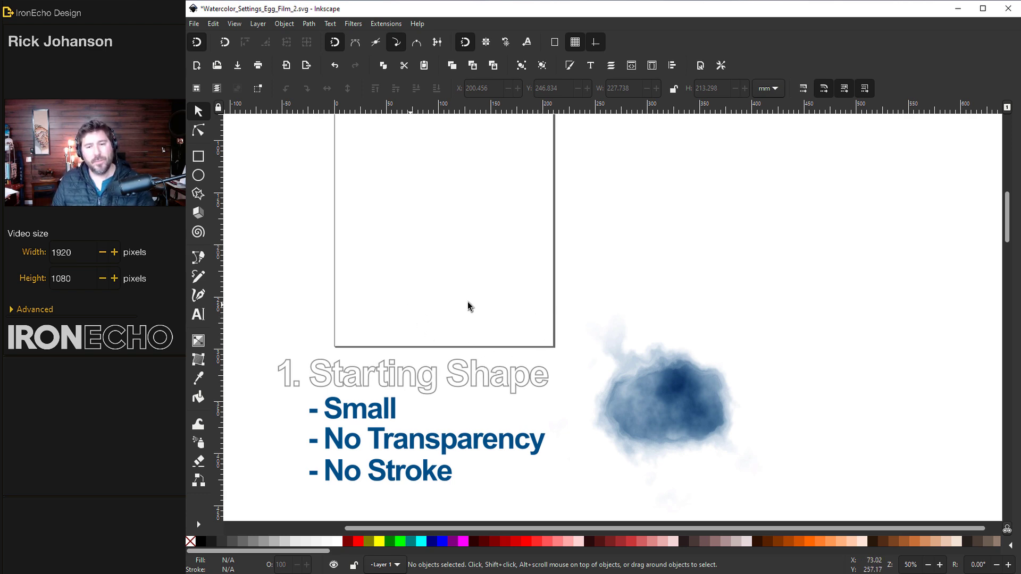
Open the Fill and Stroke panel and draw a small ellipse near the bottom of the page.
left_click(284, 24)
left_click(298, 51)
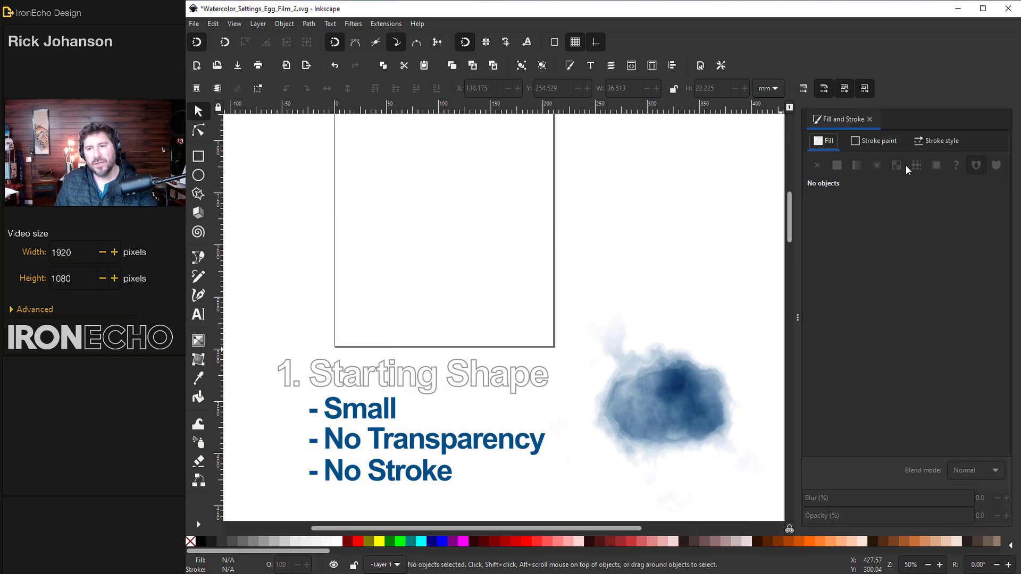
left_click(199, 175)
left_click_drag(471, 306, 514, 335)
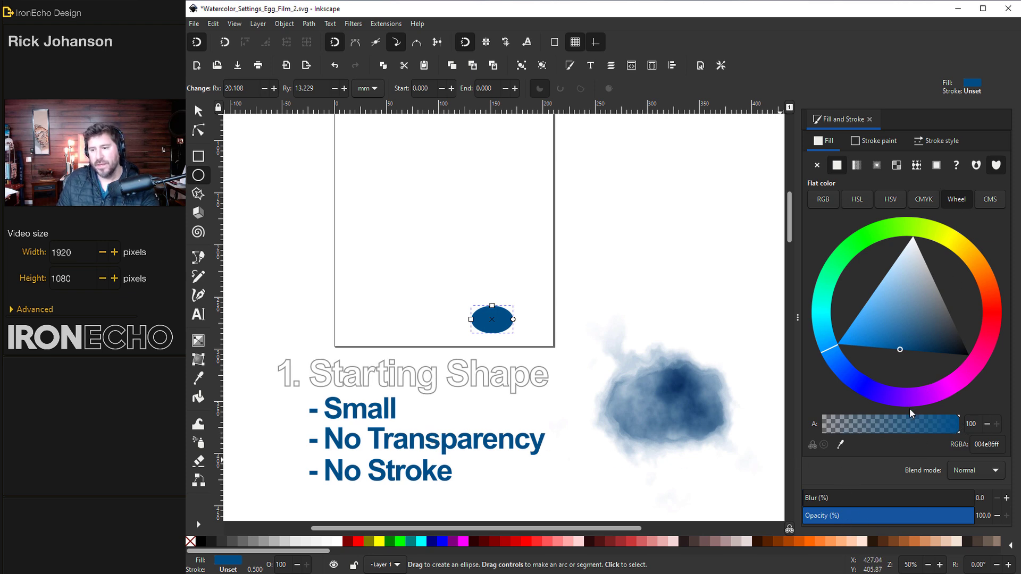
Keep the ellipse's fill and opacity at 100 and remove its stroke.
mouse_move(959, 431)
left_mouse_down()
mouse_move(893, 431)
mouse_move(975, 431)
left_mouse_up()
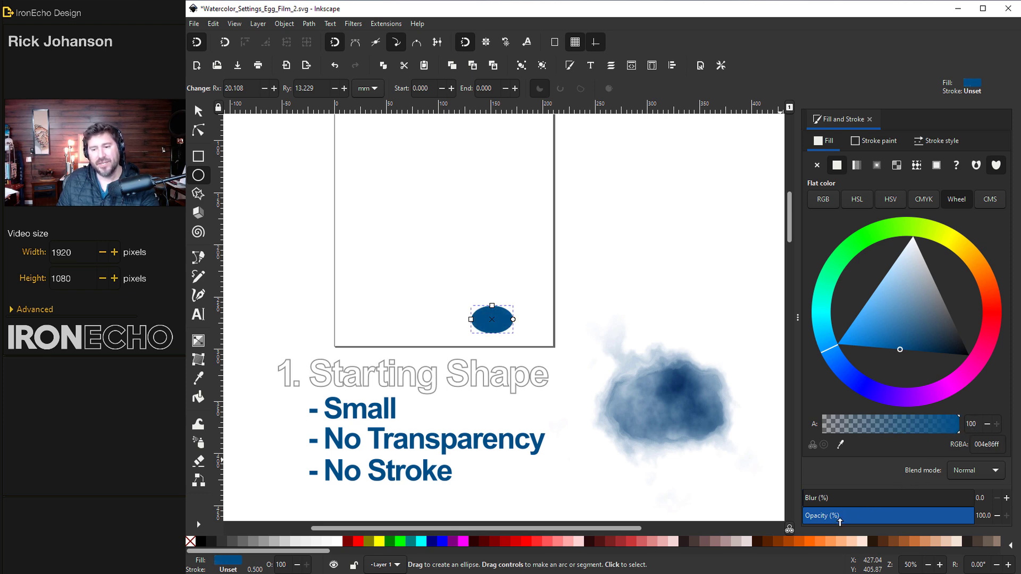
left_click_drag(934, 516, 996, 517)
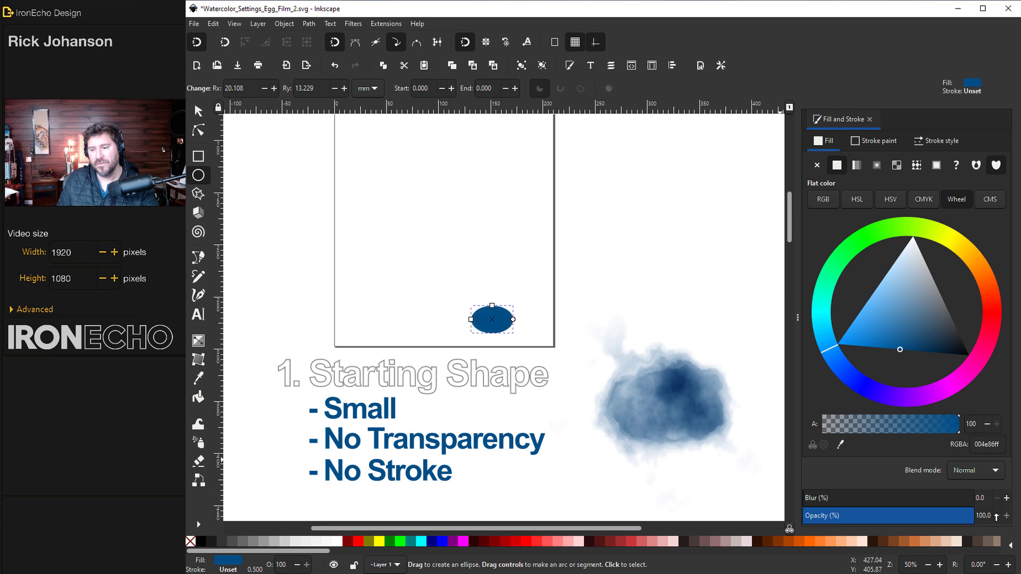
left_click(864, 141)
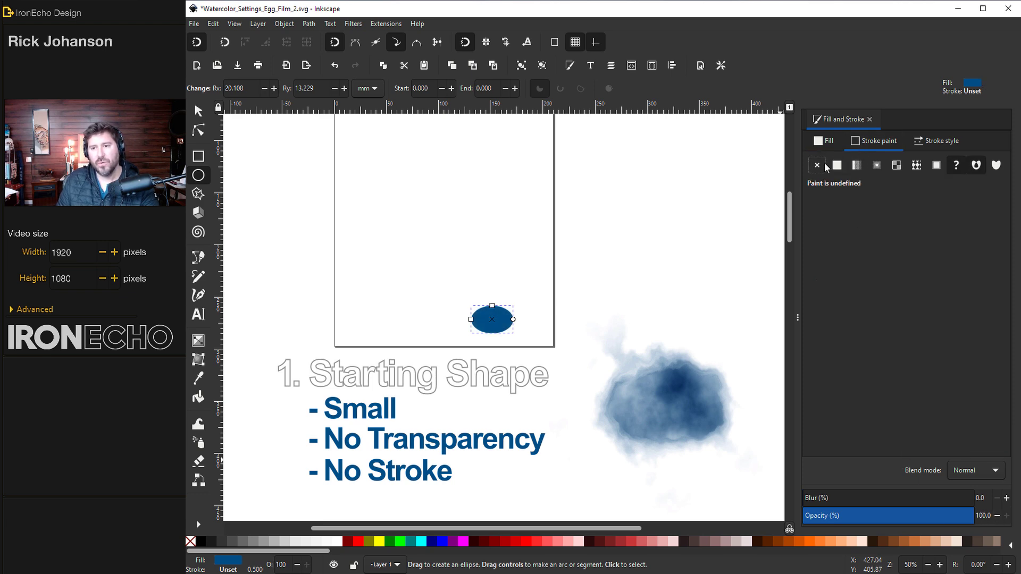
left_click(817, 165)
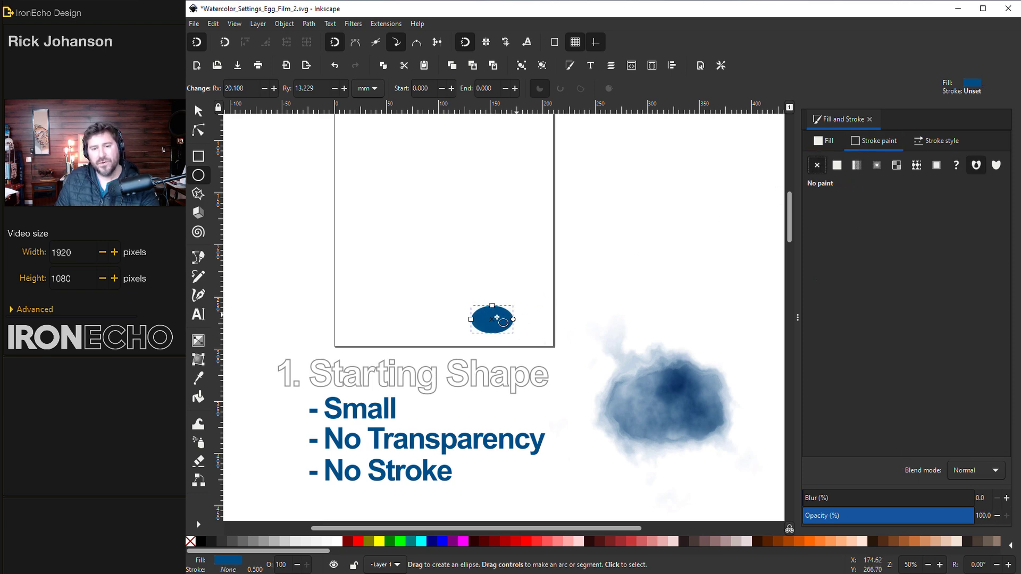
Apply the Textures > Watercolor filter to the new ellipse.
left_click(353, 24)
mouse_move(447, 262)
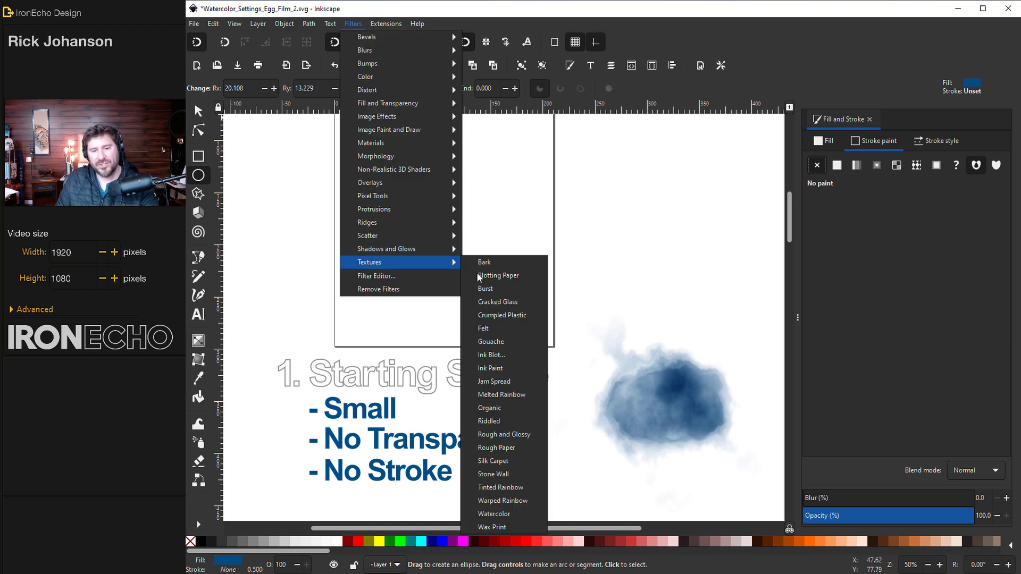
left_click(494, 514)
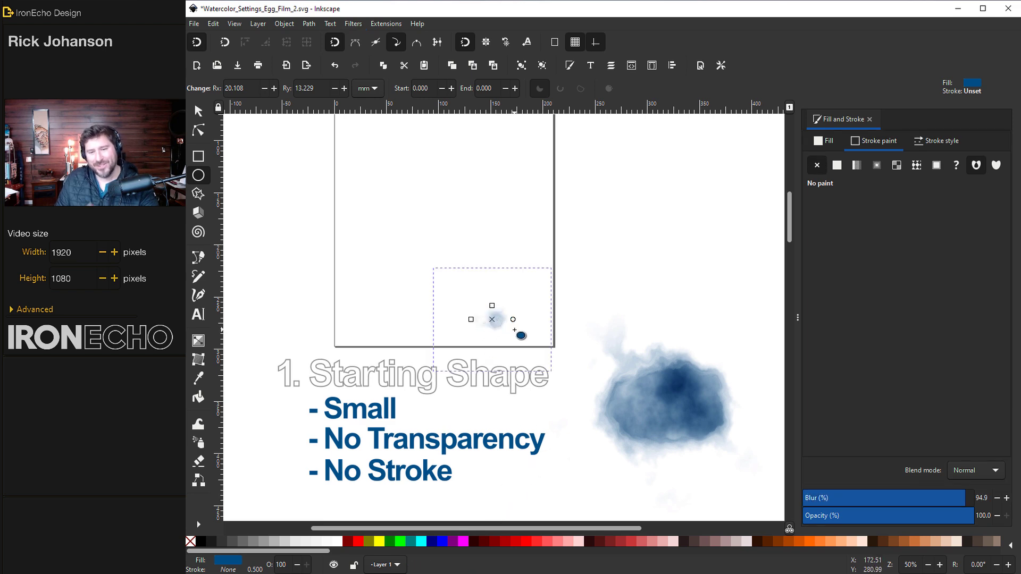
Move the blurred ellipse down below the Fill & Stroke Menu notes.
key("s")
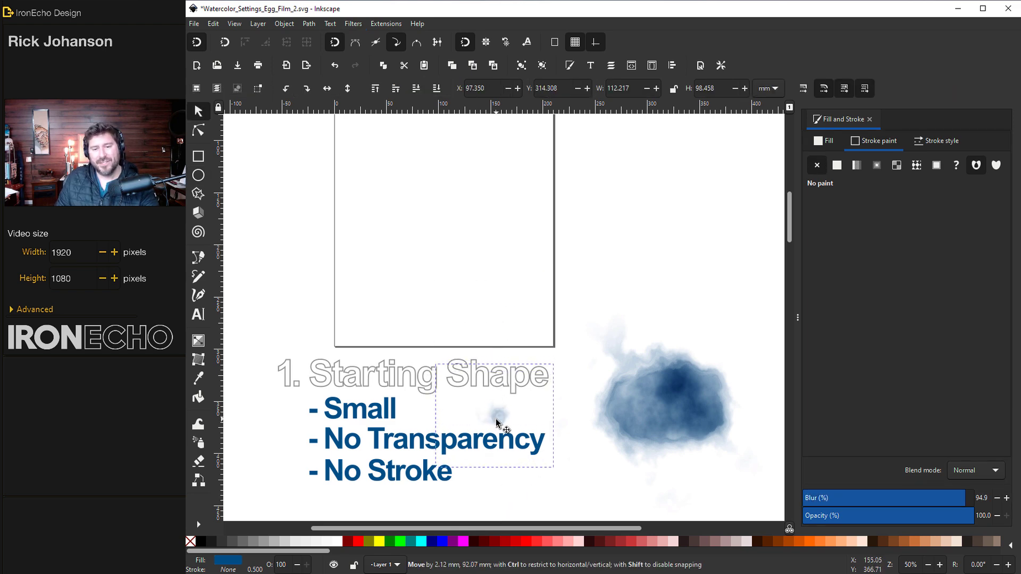
scroll(497, 417, "down", 5)
left_click_drag(486, 283, 490, 388)
scroll(490, 388, "down", 5)
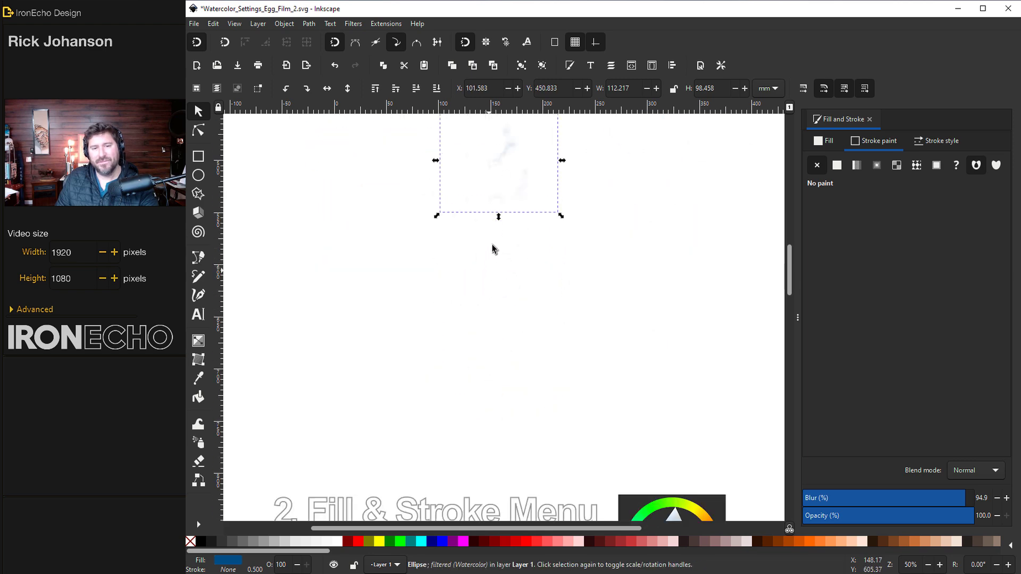
scroll(503, 193, "down", 5)
mouse_move(503, 193)
left_mouse_down()
mouse_move(449, 319)
mouse_move(417, 297)
mouse_move(417, 321)
mouse_move(423, 304)
mouse_move(458, 319)
mouse_move(447, 305)
mouse_move(468, 302)
mouse_move(403, 296)
mouse_move(442, 297)
left_mouse_up()
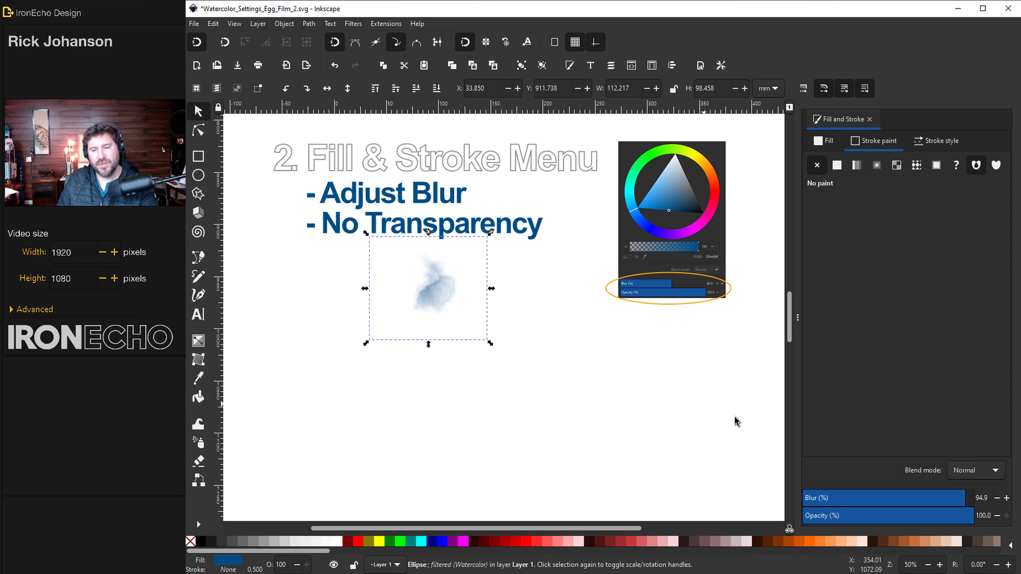
Set the ellipse's Blur slider to about 65.1 percent.
left_click_drag(935, 497, 897, 502)
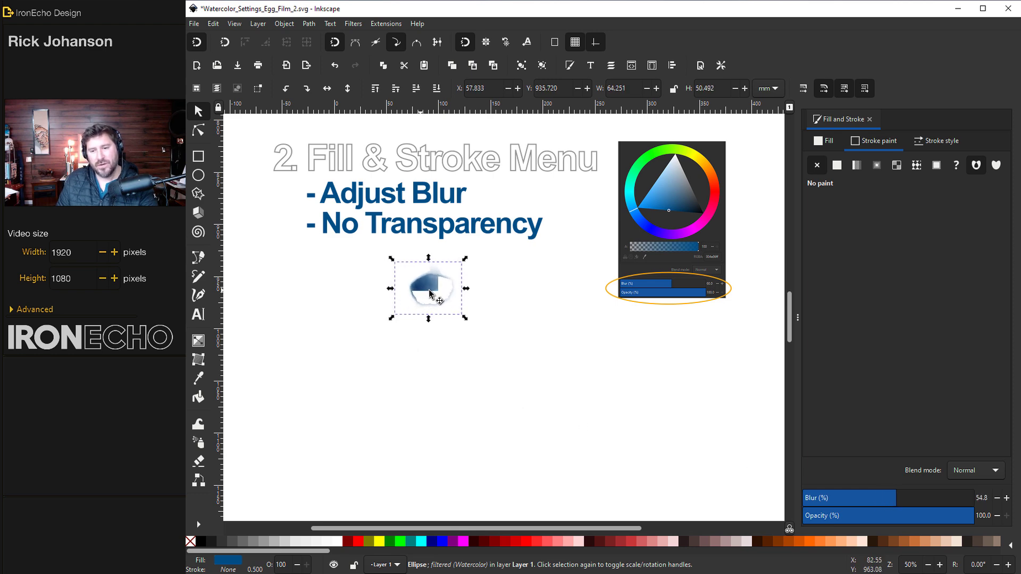
left_click_drag(850, 497, 996, 509)
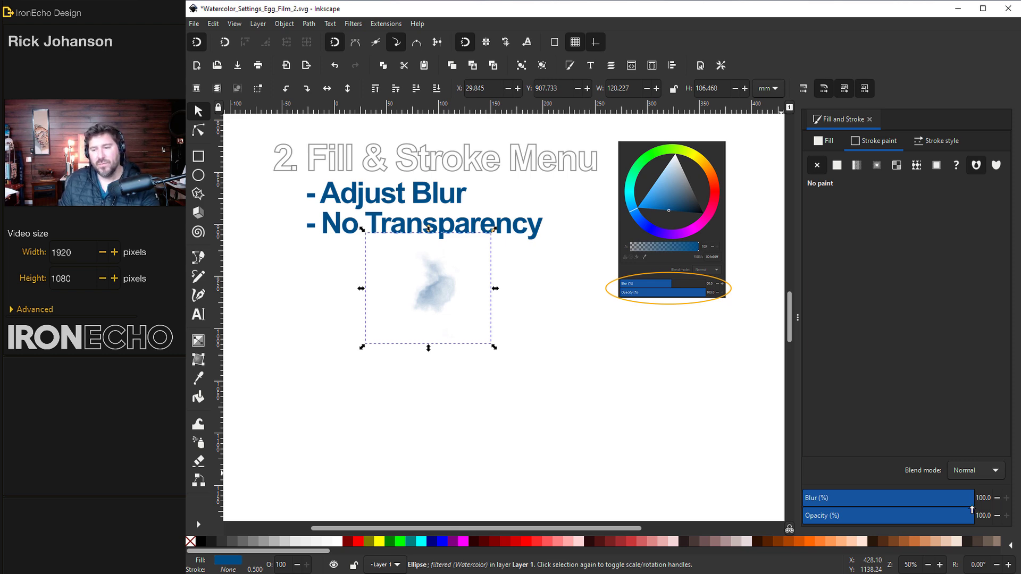
left_click_drag(972, 509, 914, 510)
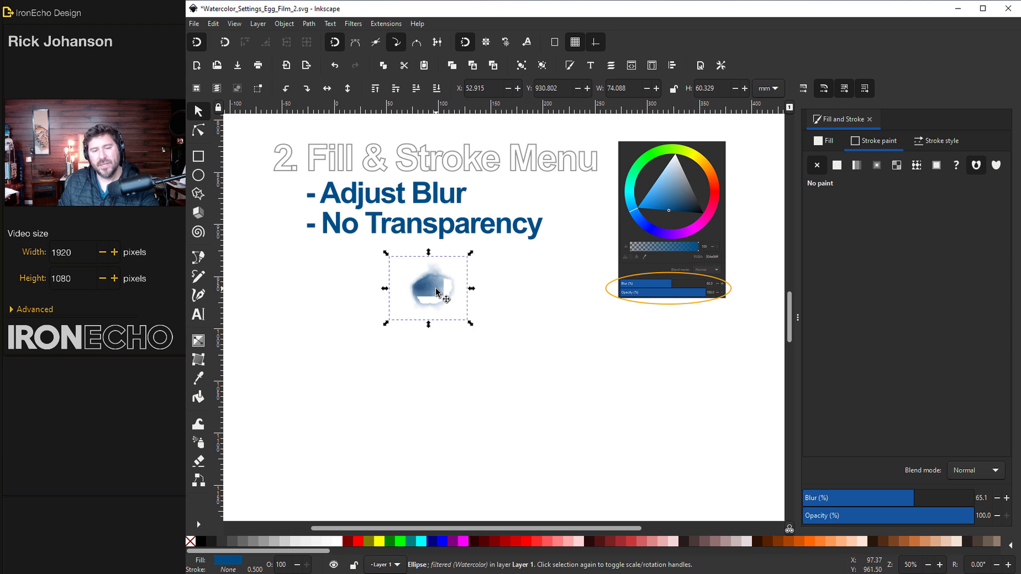
In the Filter Editor, step the Gaussian Blur standard deviation up and down.
left_click(355, 24)
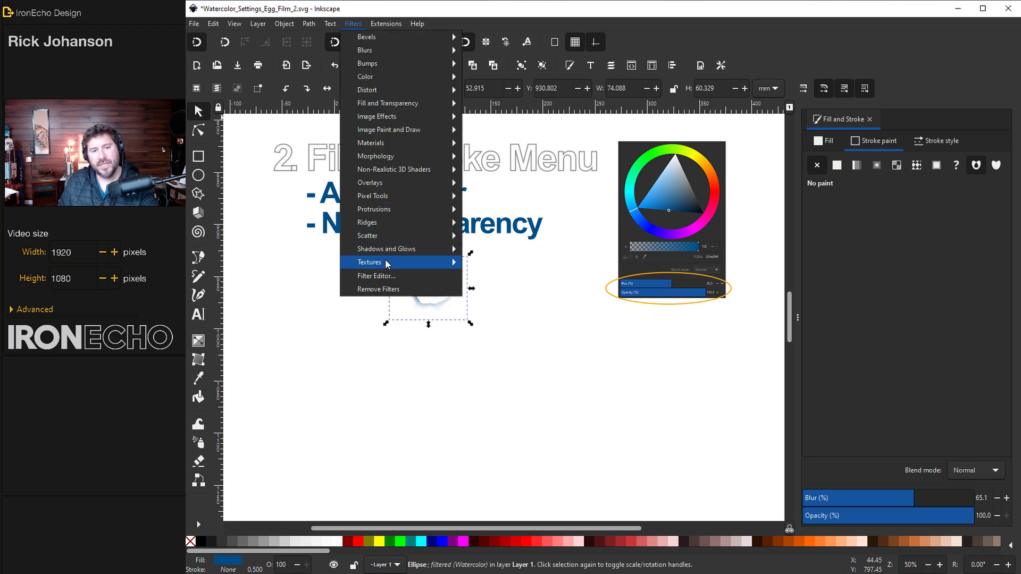
left_click(383, 276)
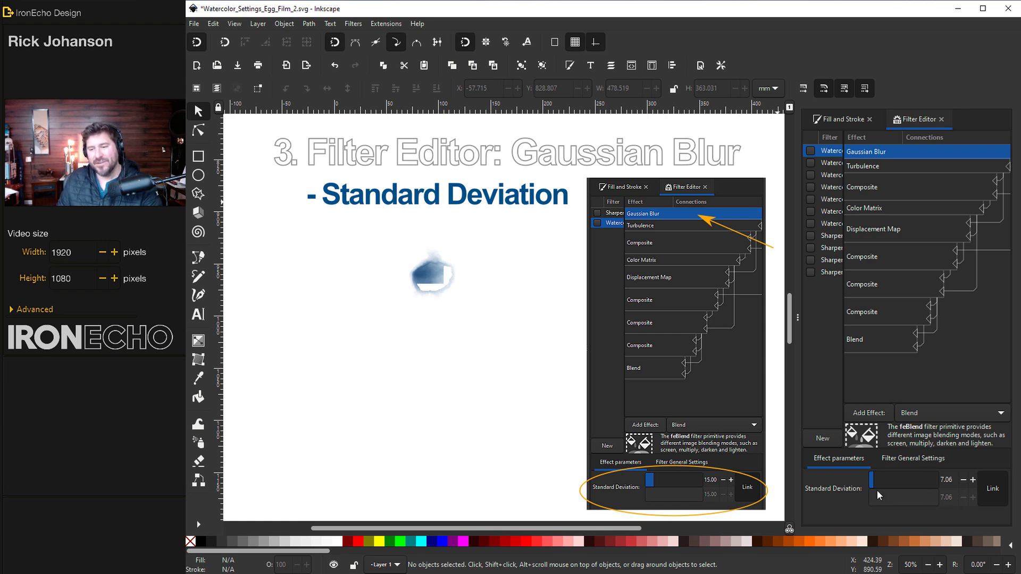
left_click(963, 480)
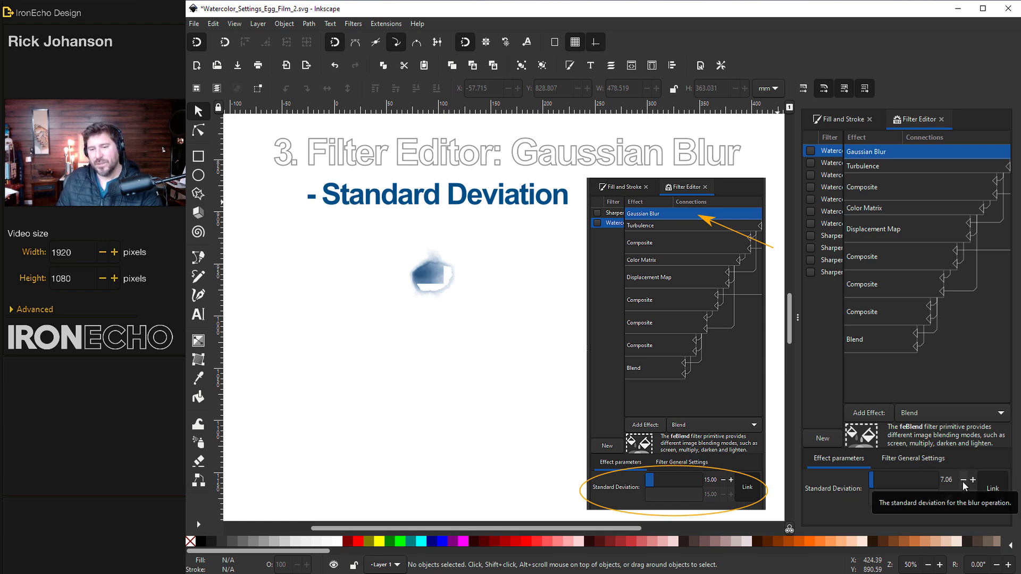
left_click(973, 480)
left_click(973, 480)
left_click(973, 480)
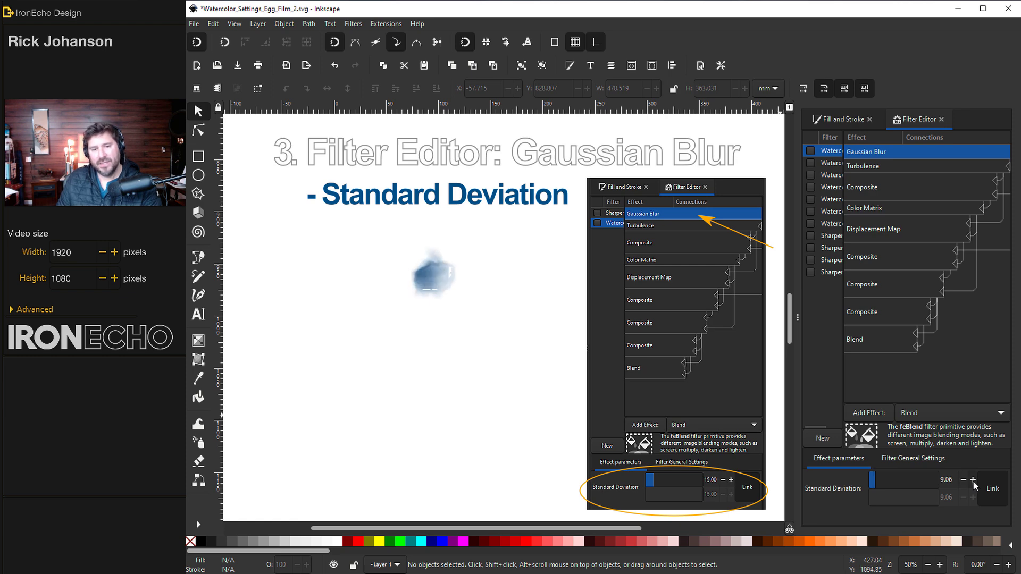
left_click(973, 480)
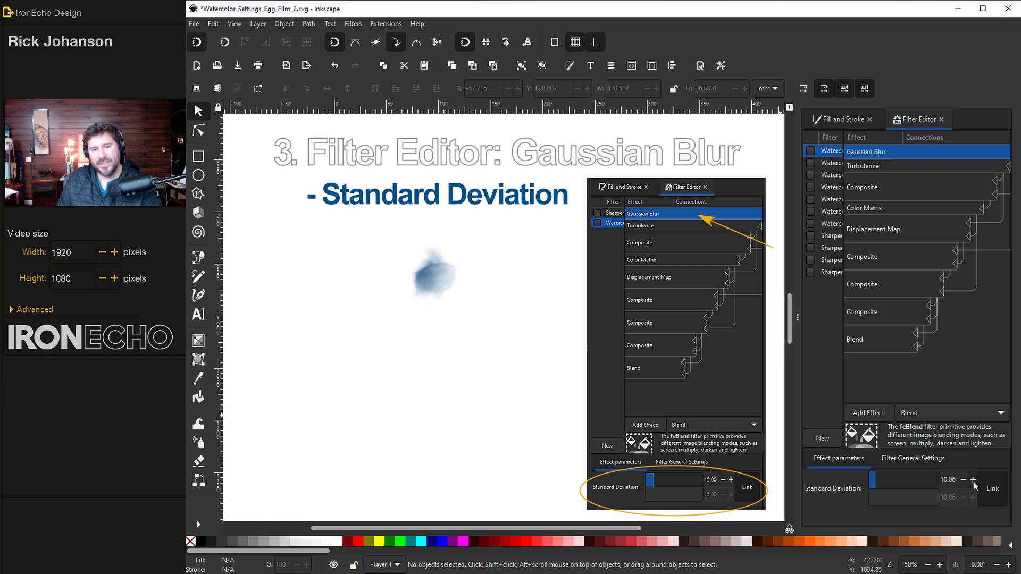
Enlarge the watercolor blob to about 335 mm wide and set standard deviation to 9.
left_click(439, 282)
left_click_drag(378, 319, 335, 369)
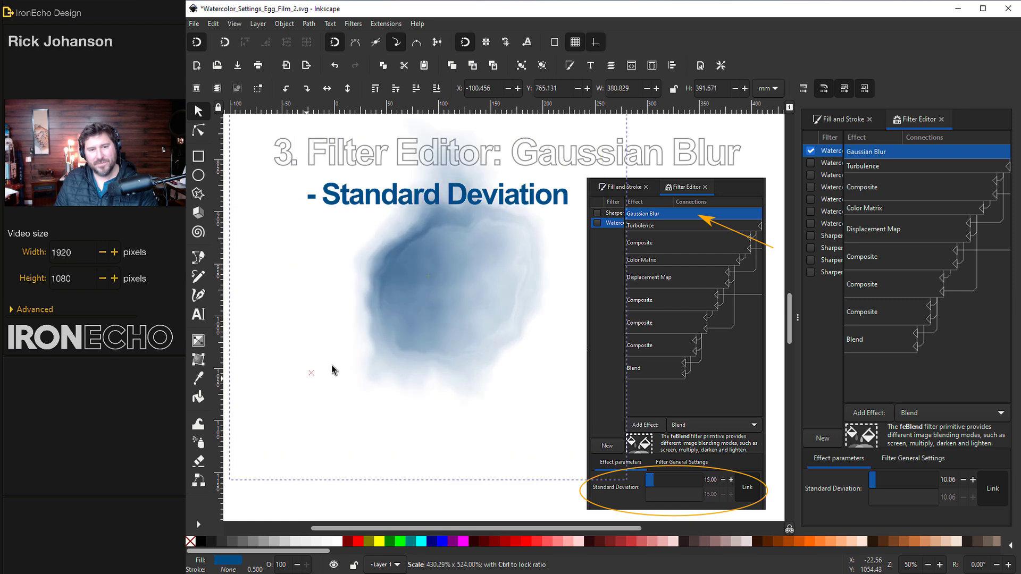
left_click(875, 482)
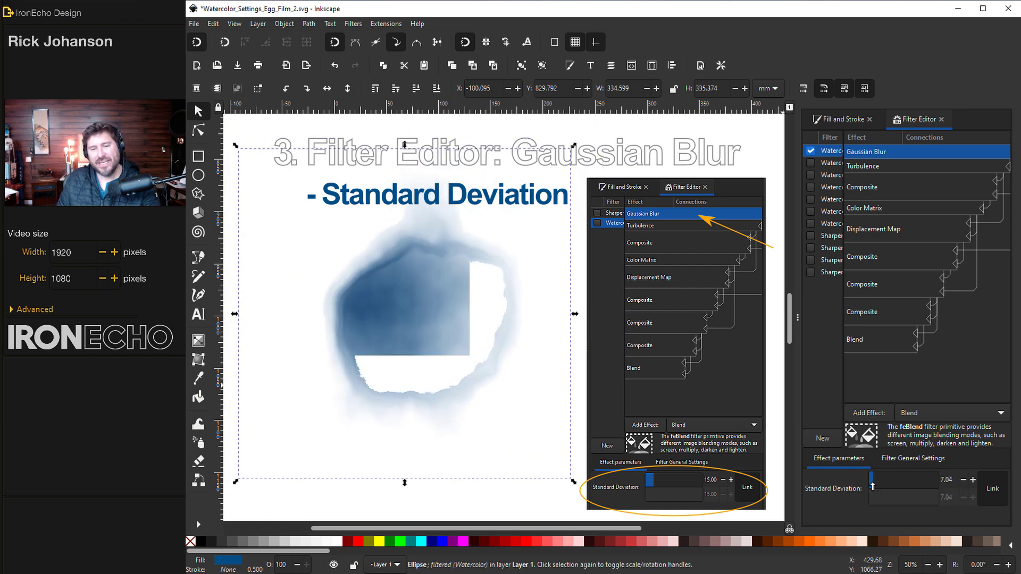
mouse_move(872, 487)
left_mouse_down()
mouse_move(891, 484)
mouse_move(876, 486)
left_mouse_up()
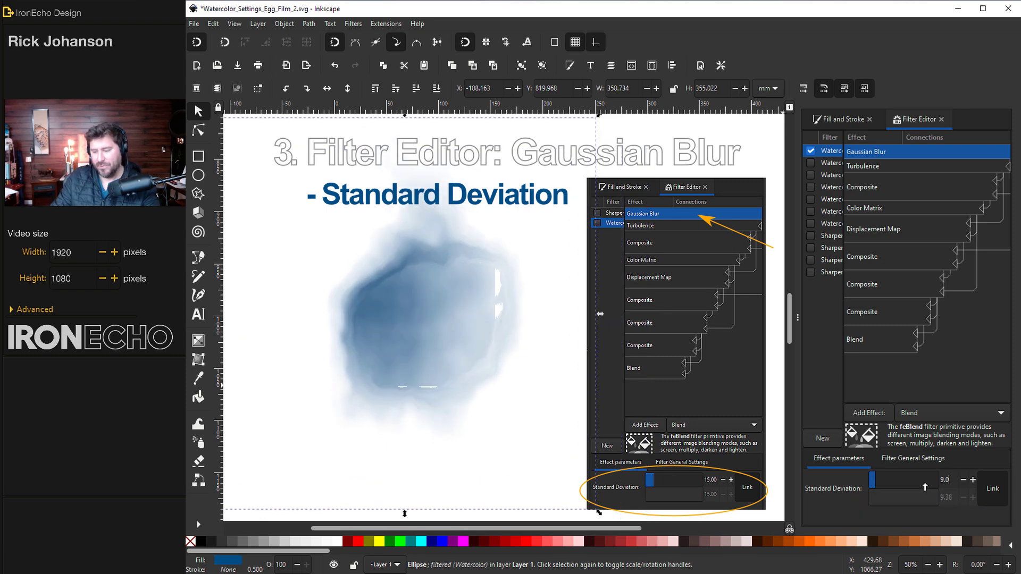
key("Return")
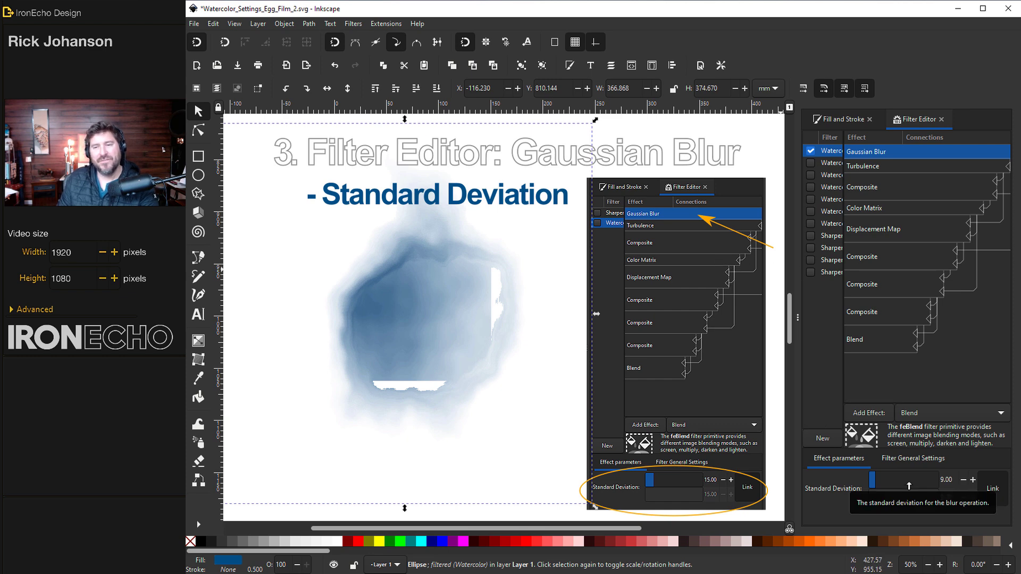
Raise the Turbulence base frequency step by step to 0.034.
left_click(870, 167)
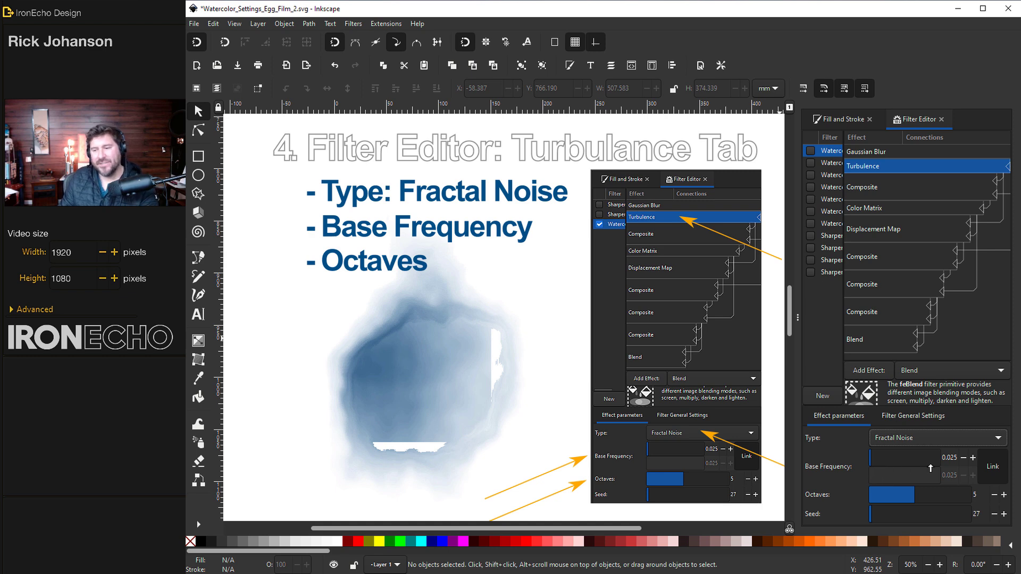
left_click(973, 458)
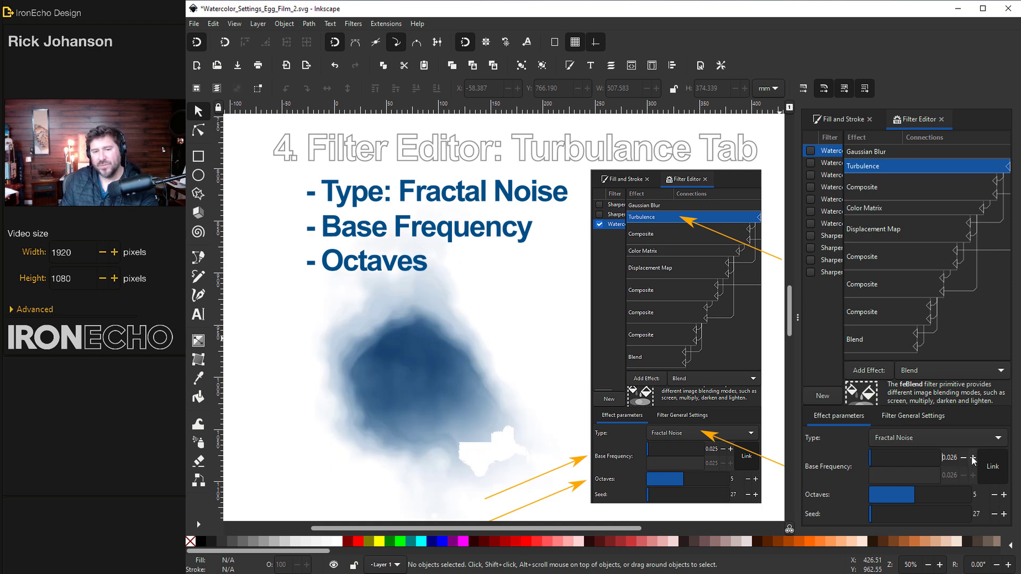
left_click(974, 459)
left_click(974, 459)
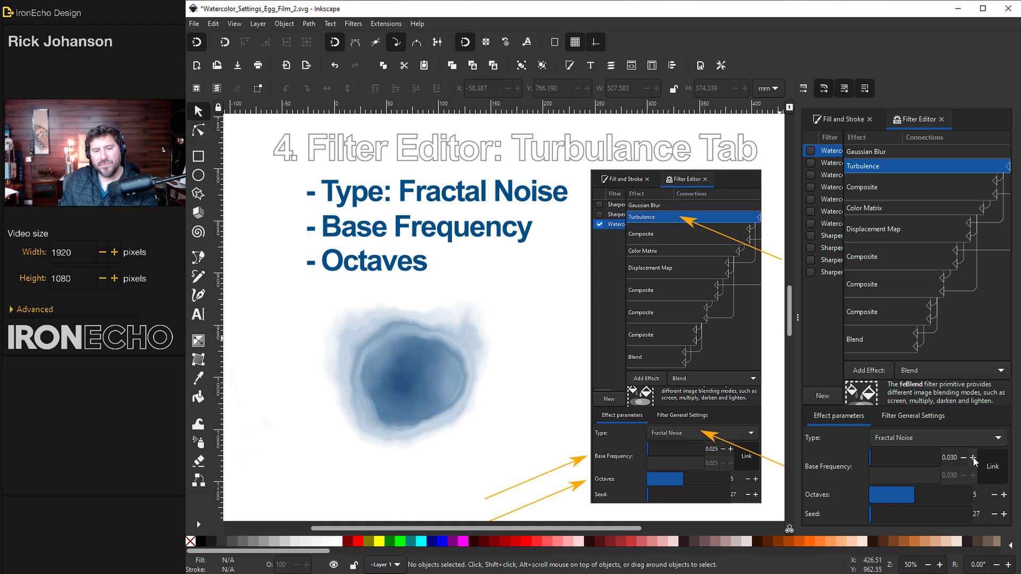
left_click(973, 459)
left_click(973, 458)
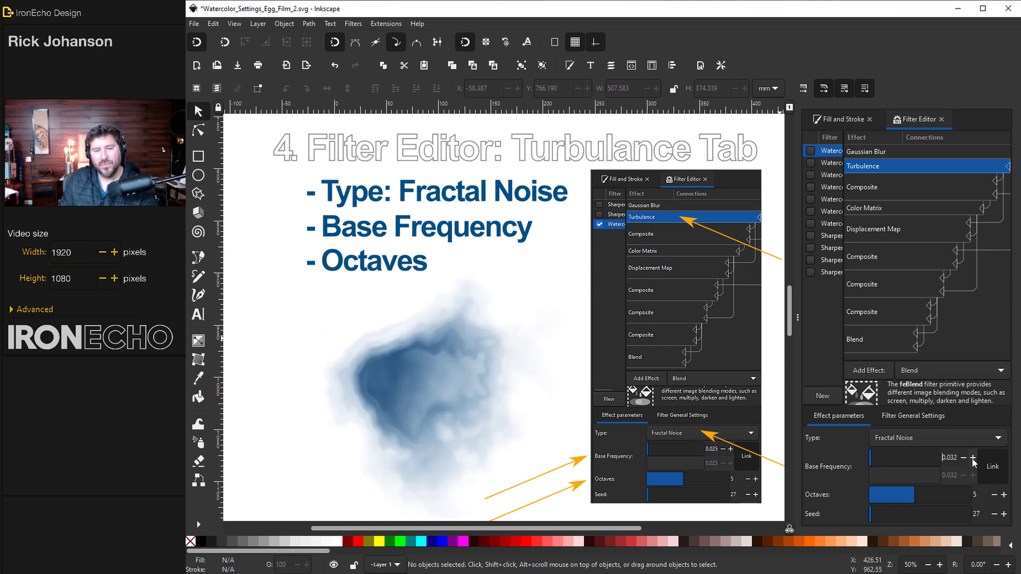
left_click(973, 459)
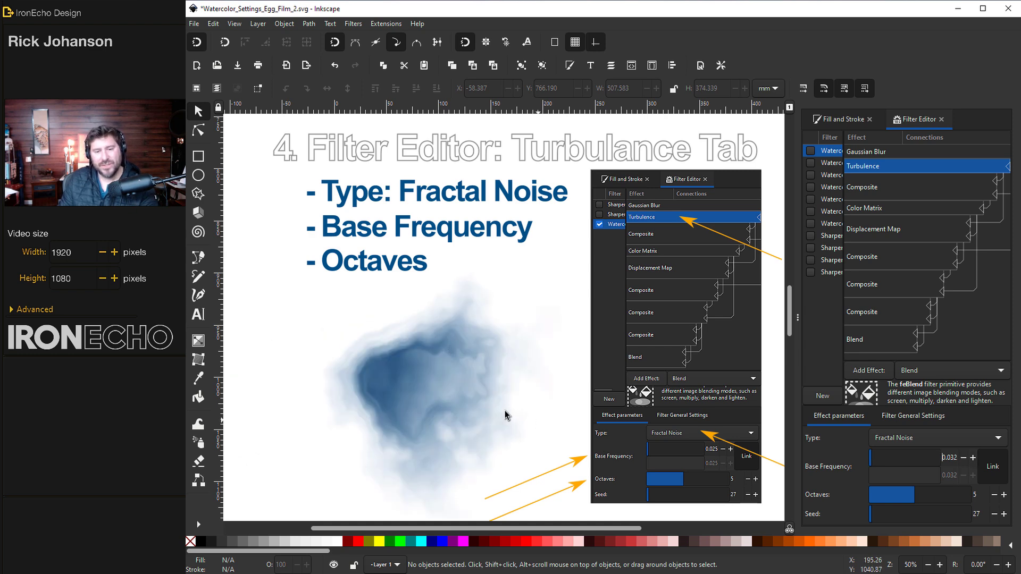
left_click(973, 458)
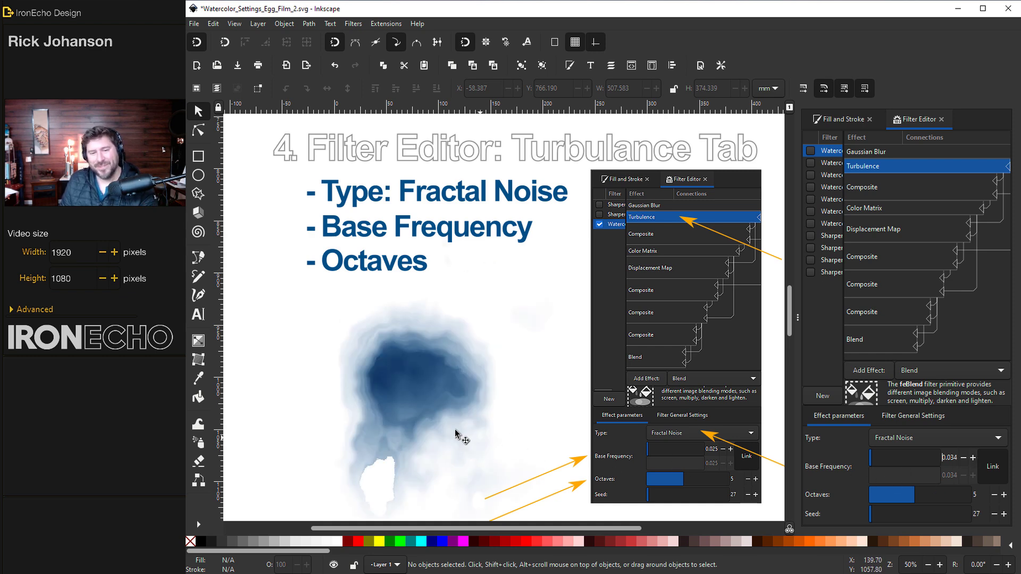
Reselect the blob and retune the Turbulence octaves to reshape it.
left_click(372, 358)
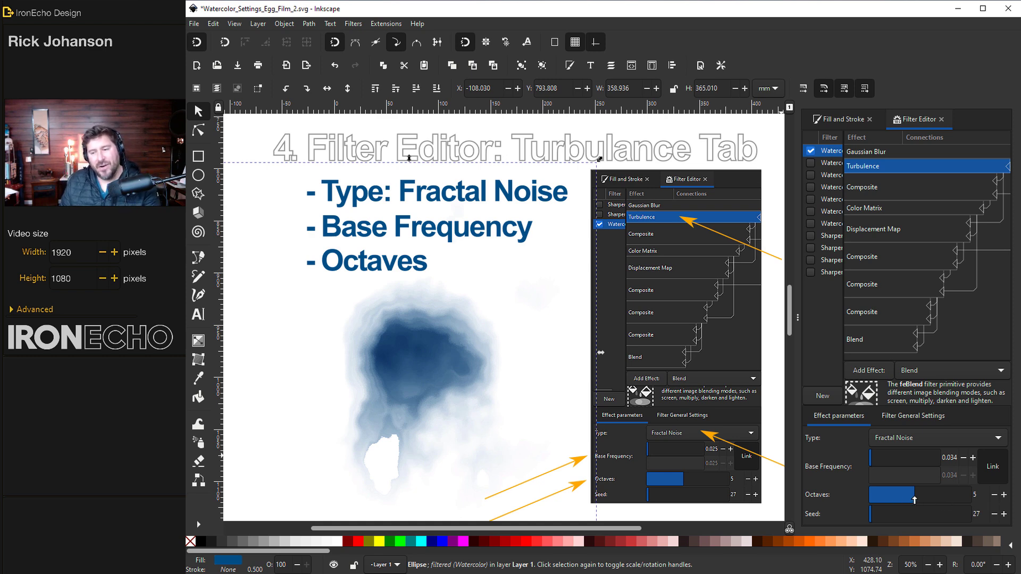
left_click_drag(905, 503, 884, 500)
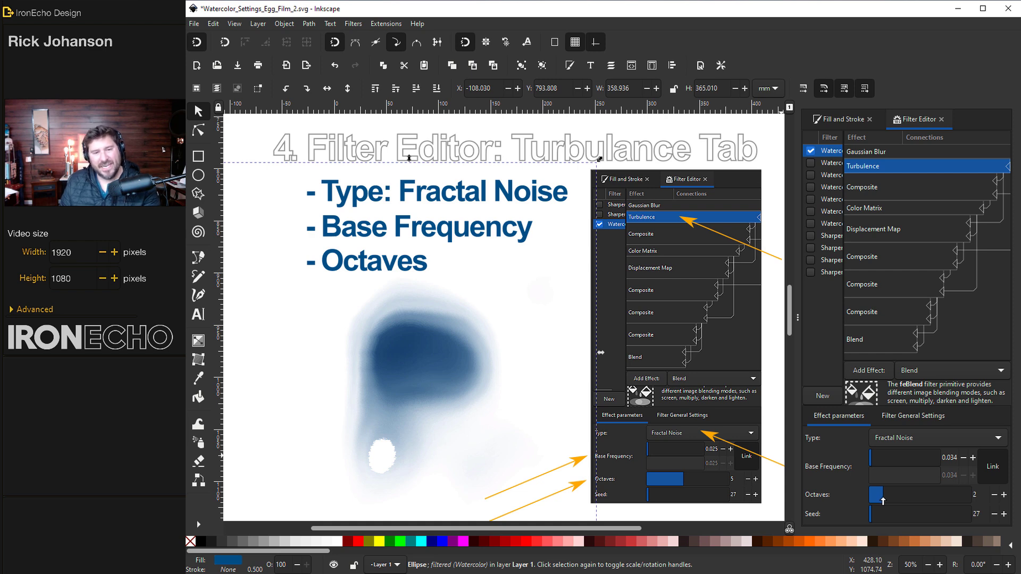
left_click_drag(883, 501, 944, 500)
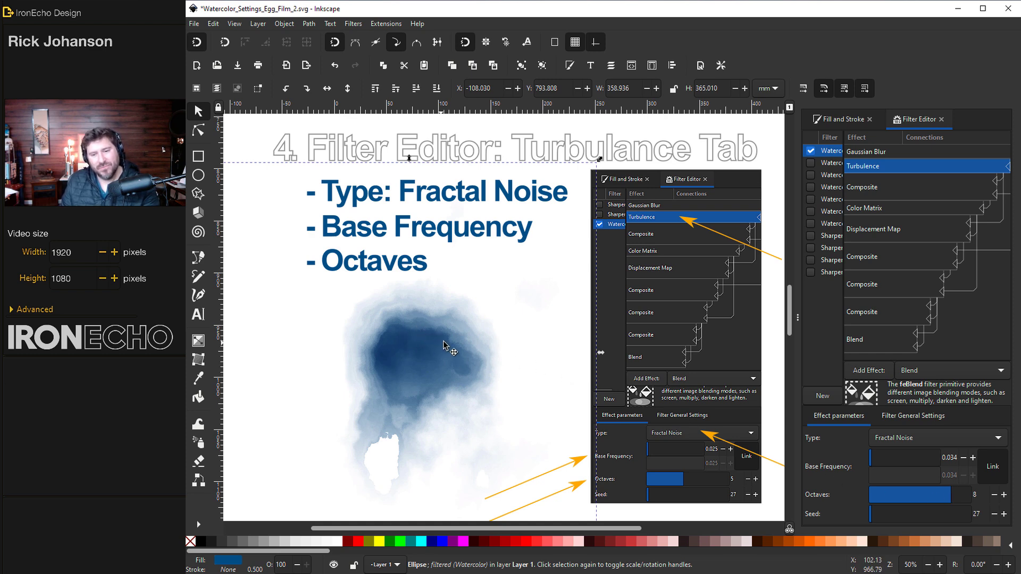
left_click(924, 498)
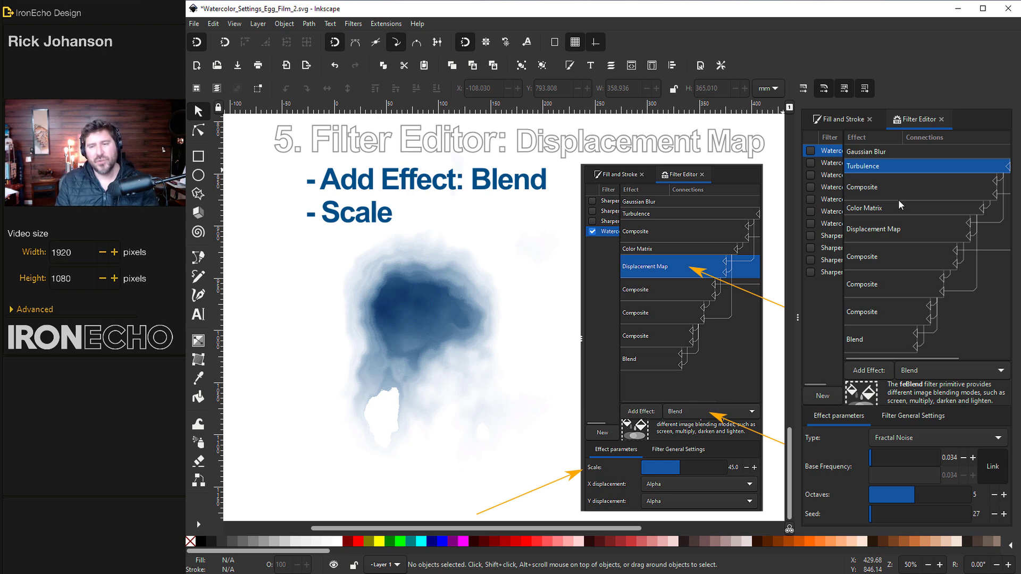
Lower the Displacement Map scale to about 21.9 to soften the blob's edges.
left_click(899, 198)
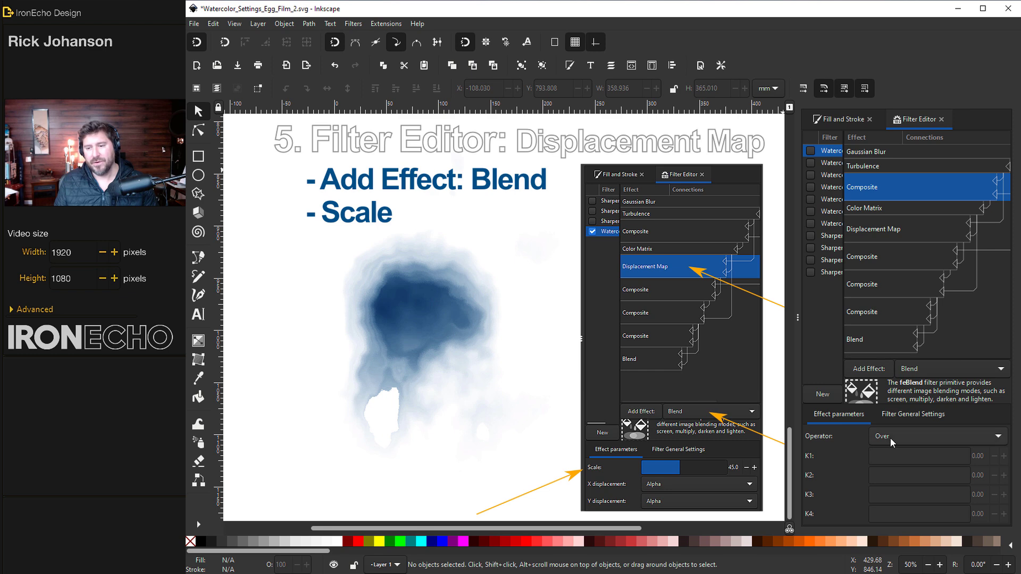
key("Down")
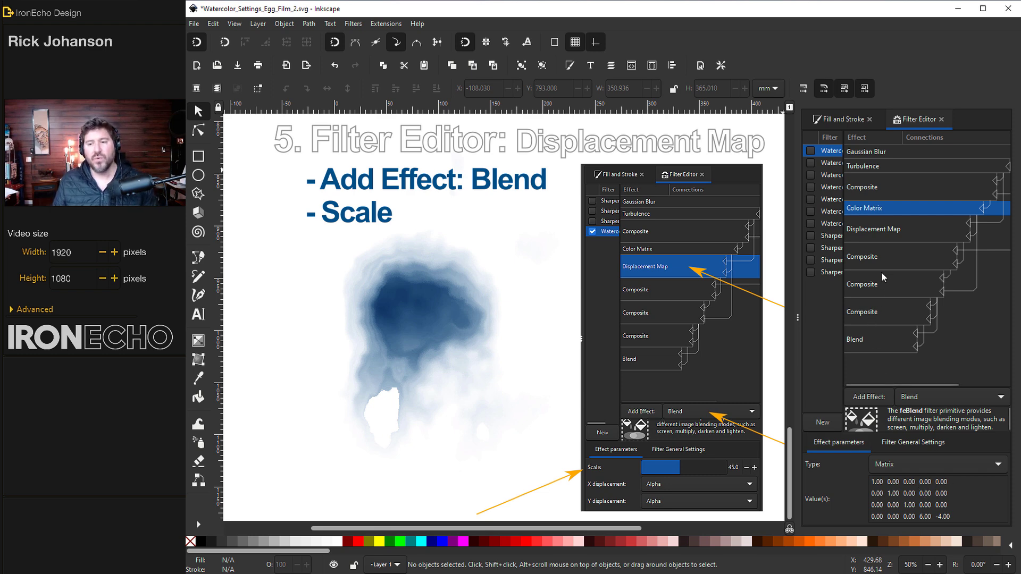
left_click(884, 232)
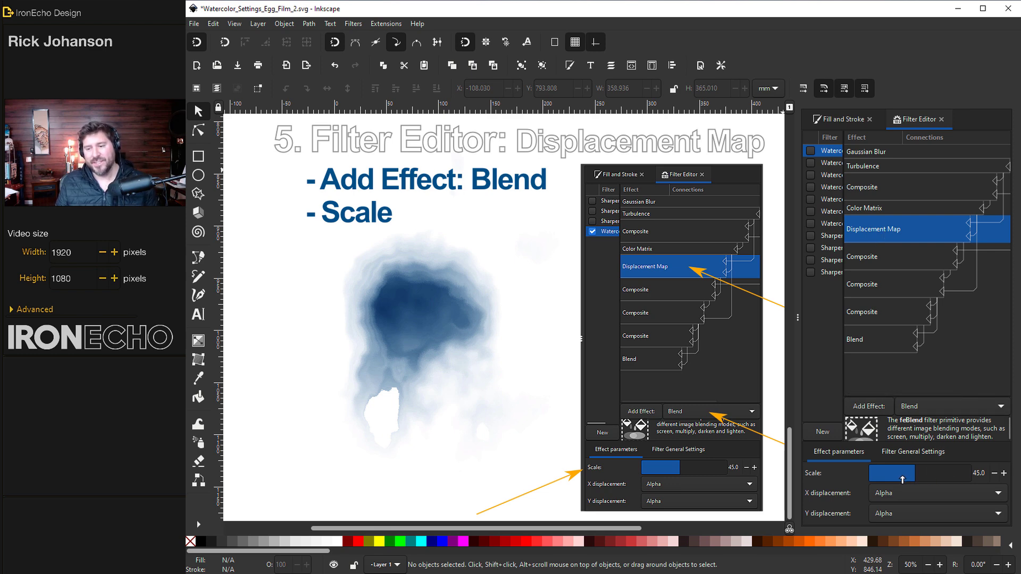
mouse_move(906, 478)
left_mouse_down()
mouse_move(897, 478)
mouse_move(906, 478)
left_mouse_up()
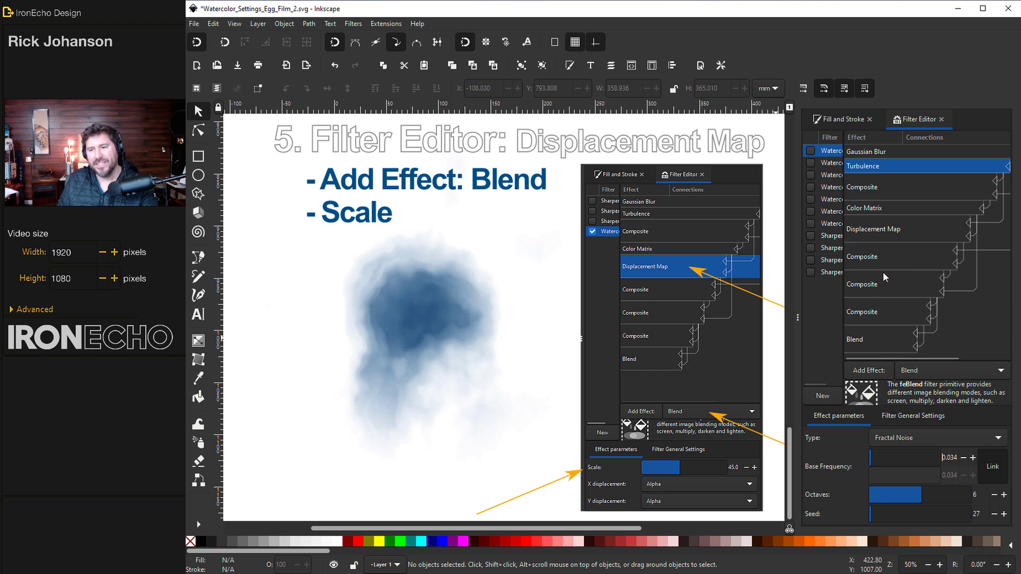
Review the three Composite primitives and the final Multiply Blend primitive.
left_click(885, 255)
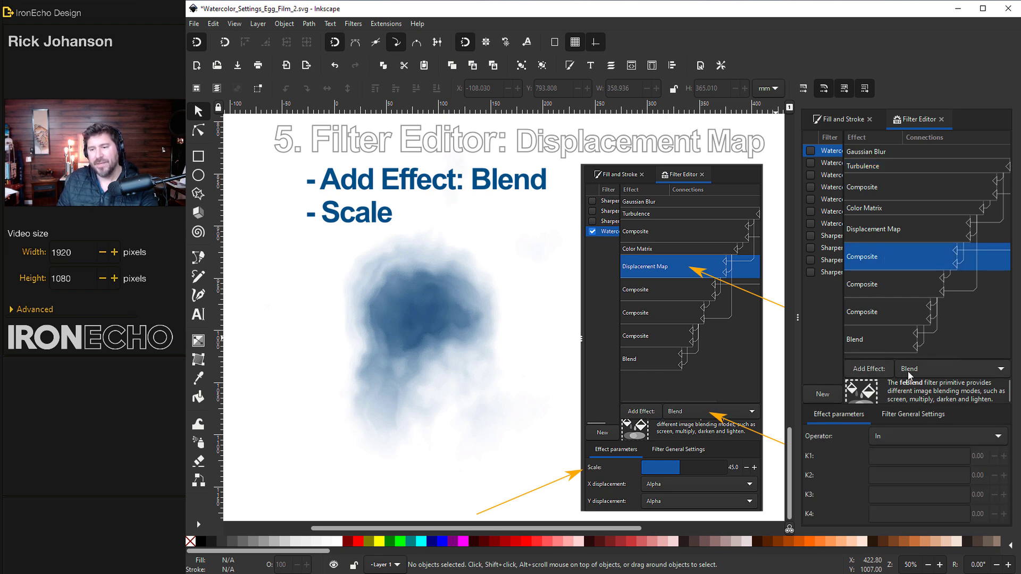
left_click(876, 283)
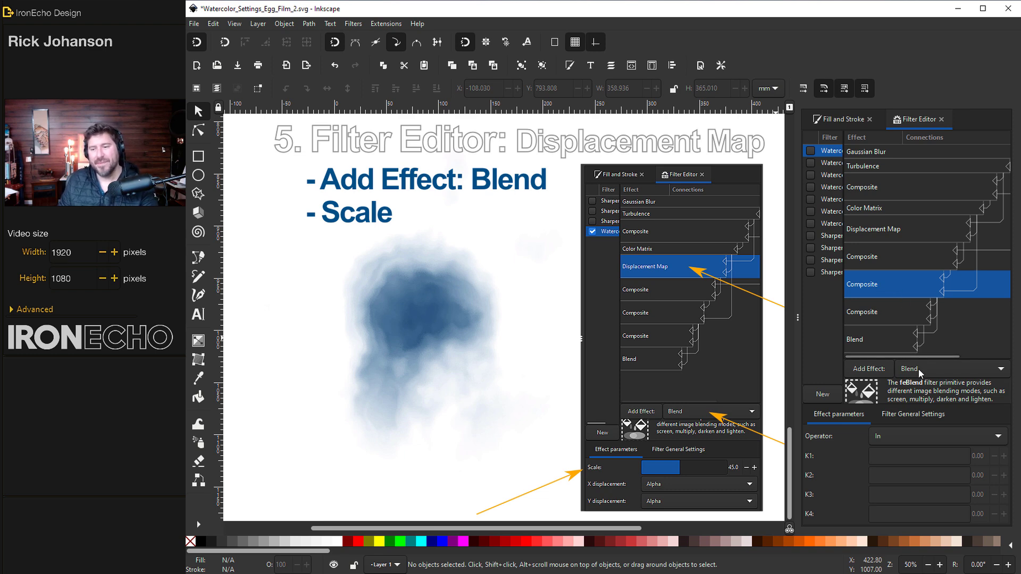
left_click(882, 313)
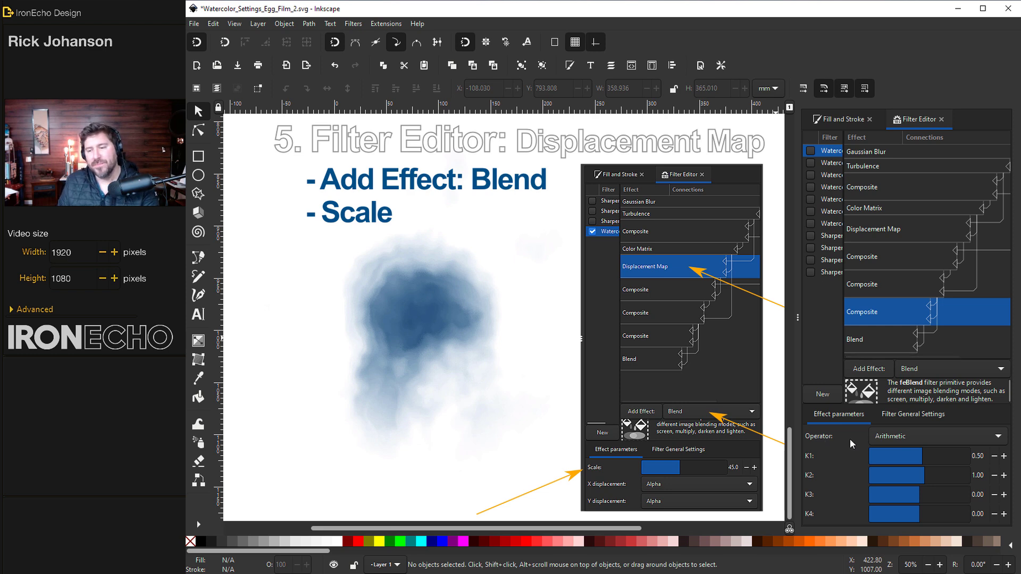
left_click(879, 341)
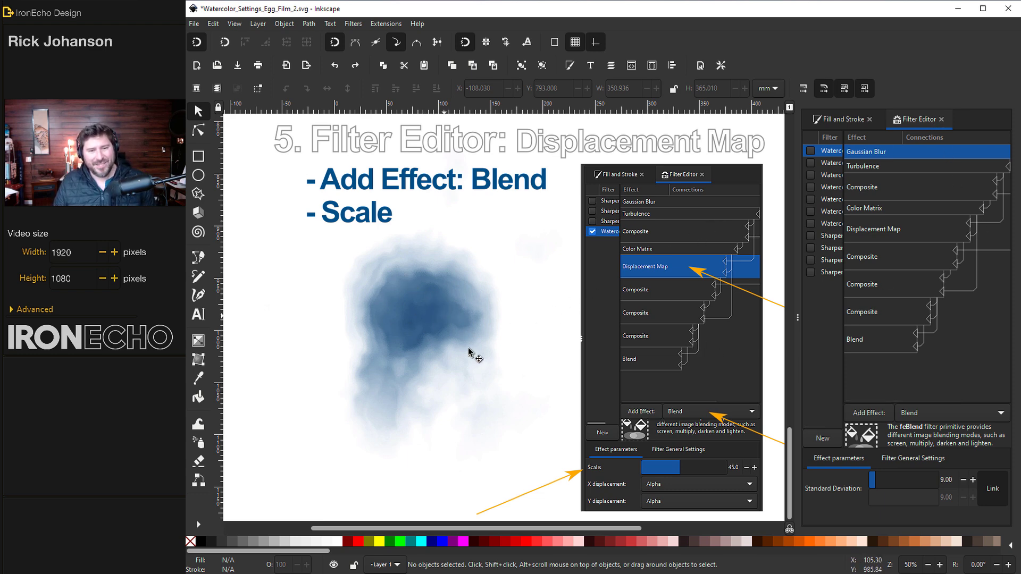
Drag the ellipse's radius handles to make it slightly wider and taller.
double_click(448, 322)
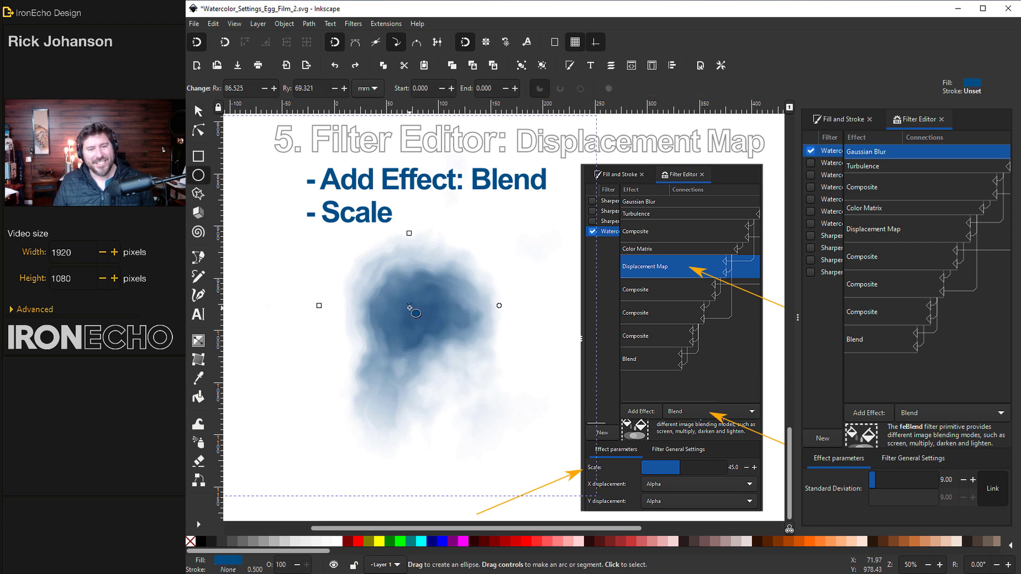
mouse_move(402, 305)
left_mouse_down()
mouse_move(391, 304)
mouse_move(427, 288)
mouse_move(467, 311)
mouse_move(482, 334)
mouse_move(455, 334)
mouse_move(480, 309)
mouse_move(416, 309)
left_mouse_up()
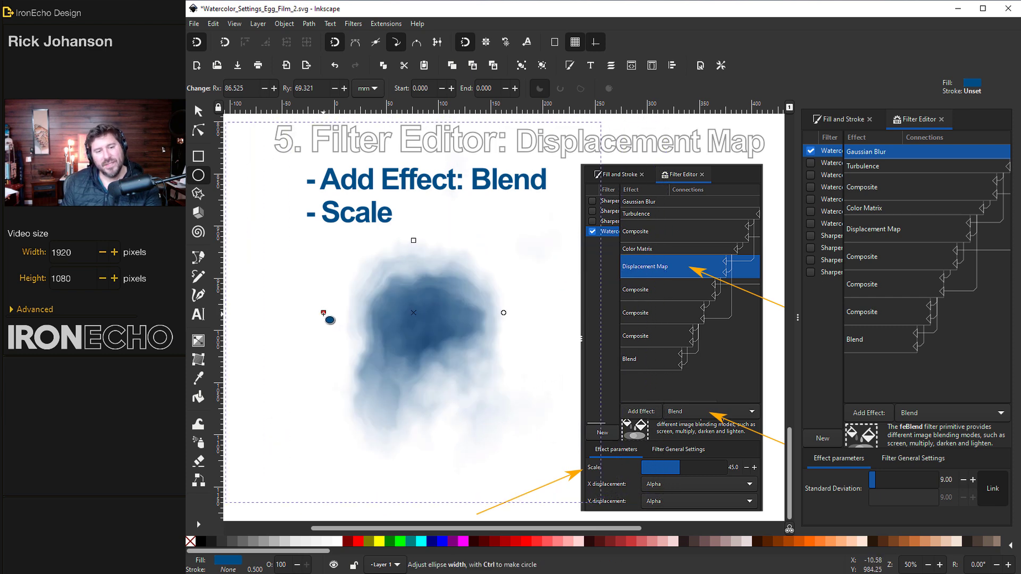
mouse_move(323, 313)
left_mouse_down()
mouse_move(303, 317)
mouse_move(319, 313)
left_mouse_up()
left_click_drag(414, 241, 414, 242)
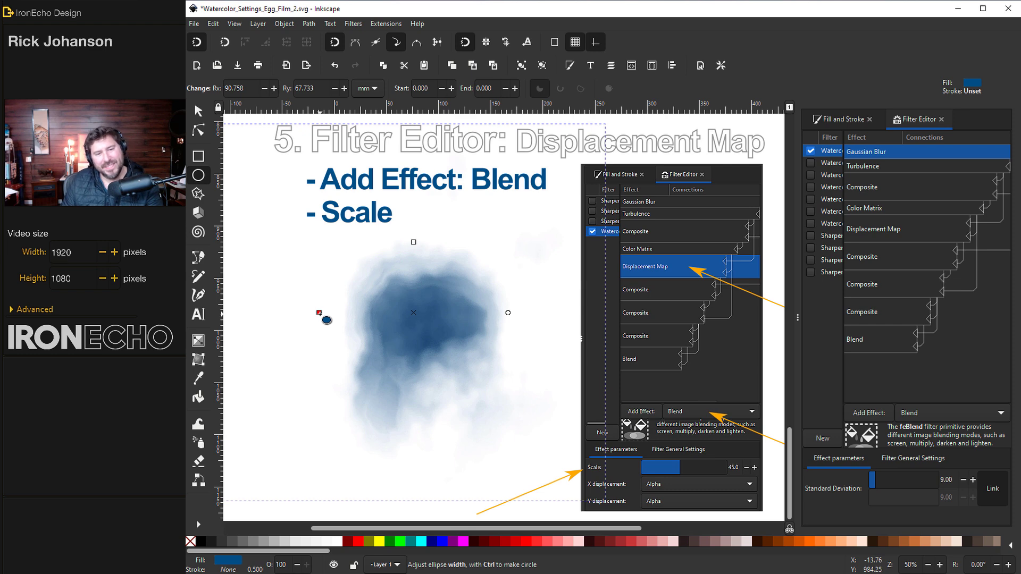
left_click_drag(319, 314, 313, 314)
Scale the blob up to about 401.7 × 393.1 mm and move it onto blank page space.
left_click(198, 111)
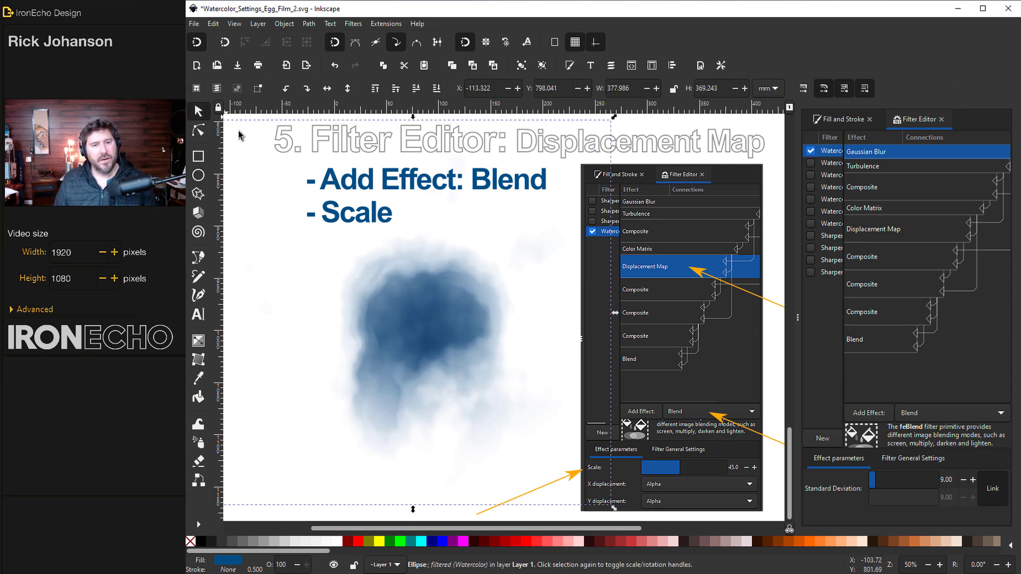
left_click(426, 298)
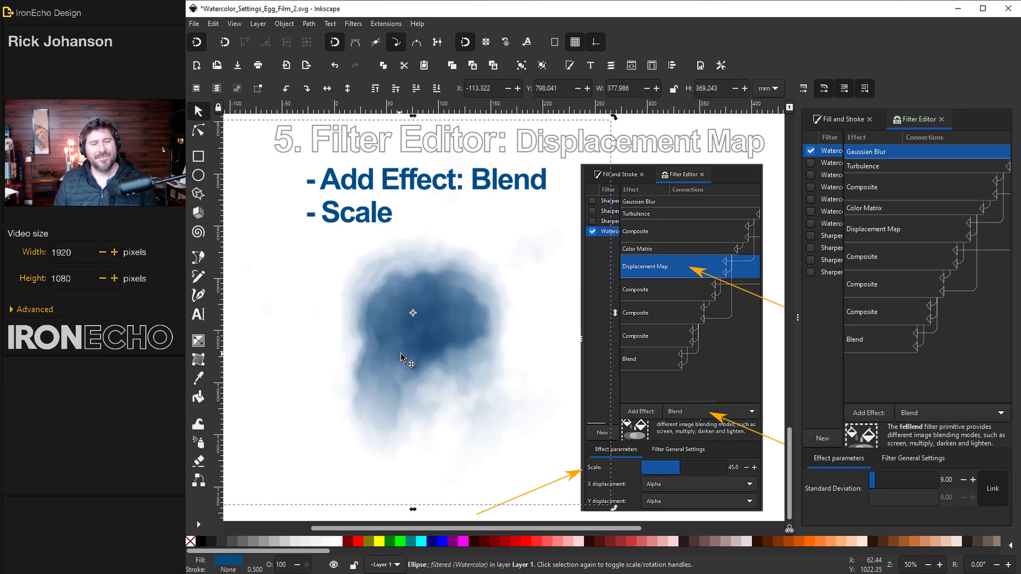
left_click(470, 357)
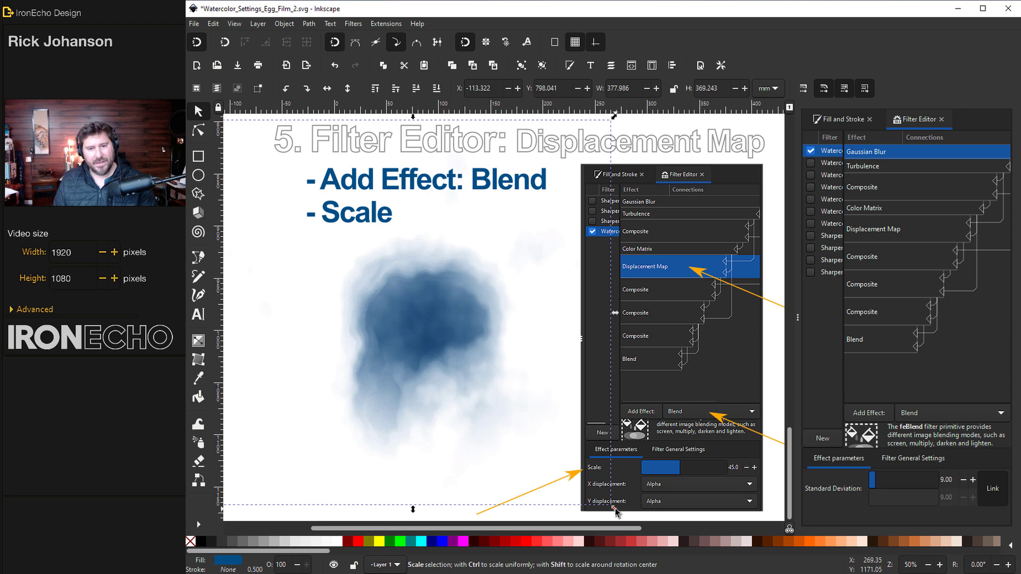
left_click_drag(618, 514, 625, 520)
left_click_drag(505, 335, 494, 298)
scroll(407, 282, "down", 2)
Give the blob a flat magenta-pink fill.
scroll(433, 307, "down", 10)
scroll(425, 278, "down", 15)
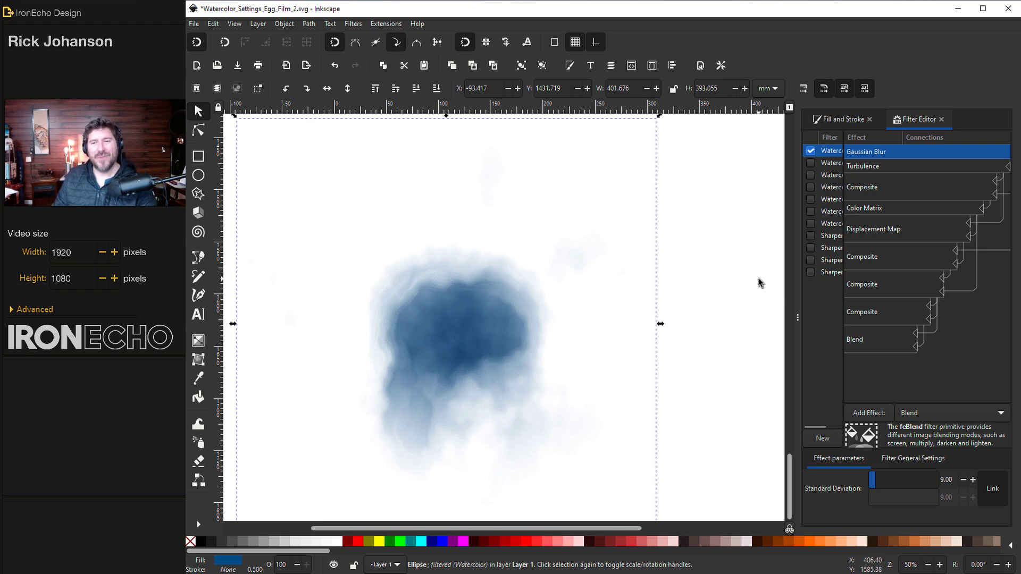
left_click(839, 118)
left_click(833, 141)
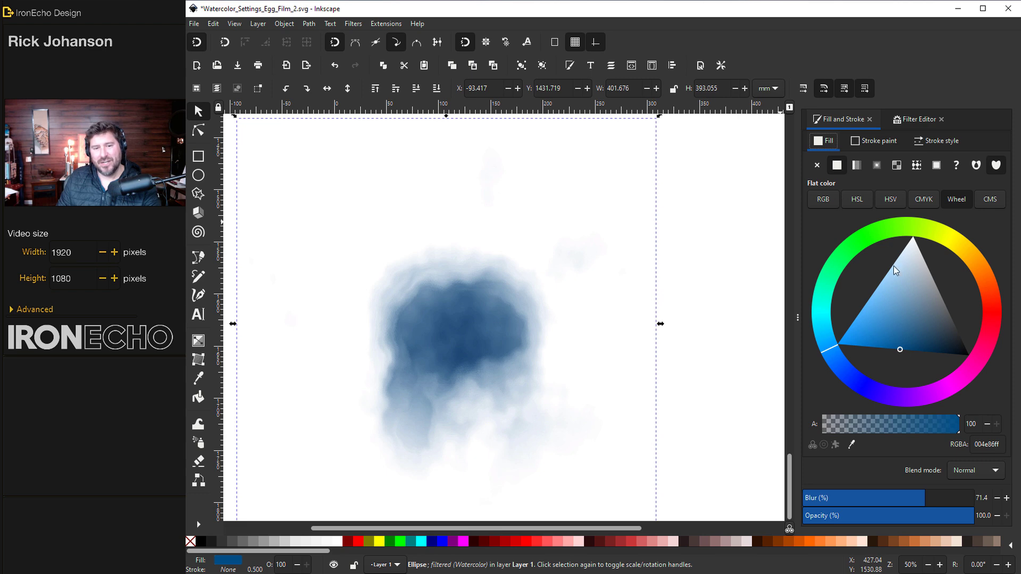
left_click(984, 290)
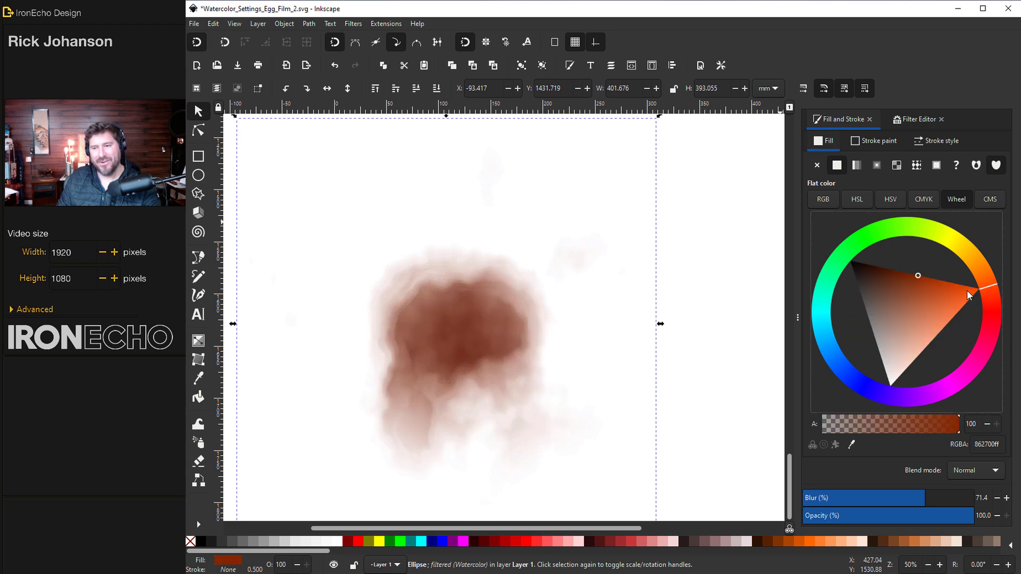
left_click_drag(969, 296, 938, 341)
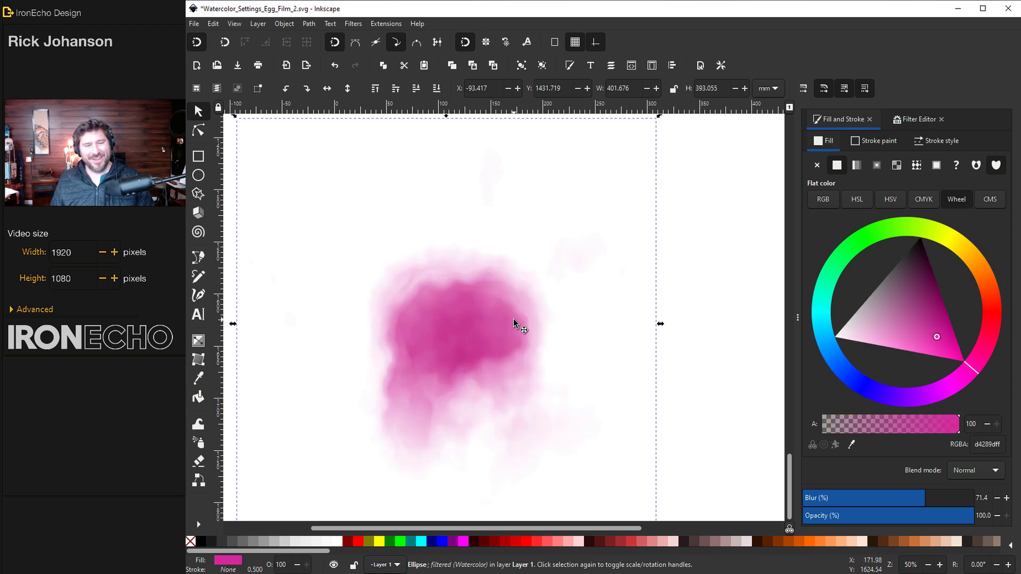
Flip the pink blob vertically and horizontally, then move it up slightly right.
left_click(498, 328)
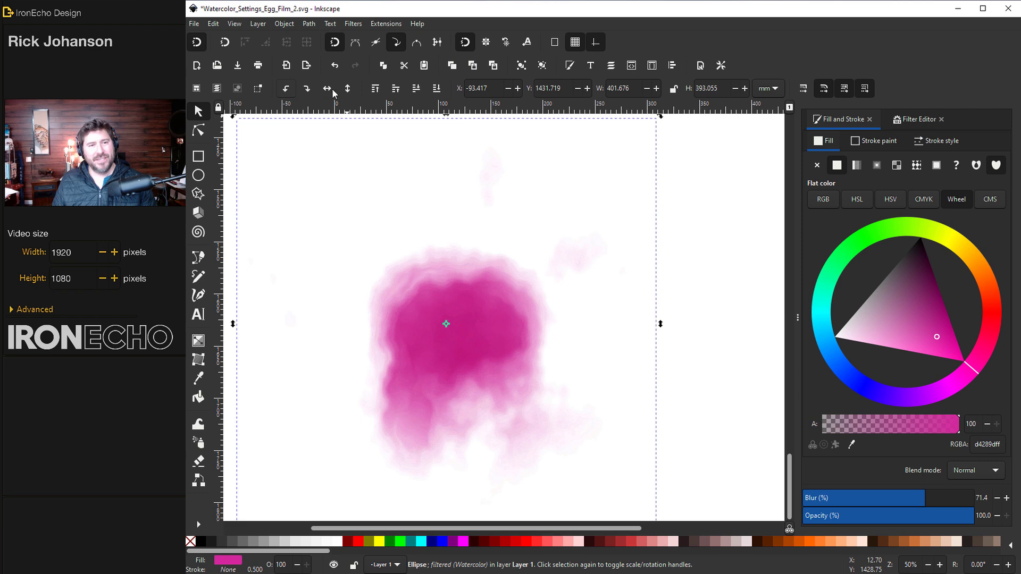
left_click(348, 89)
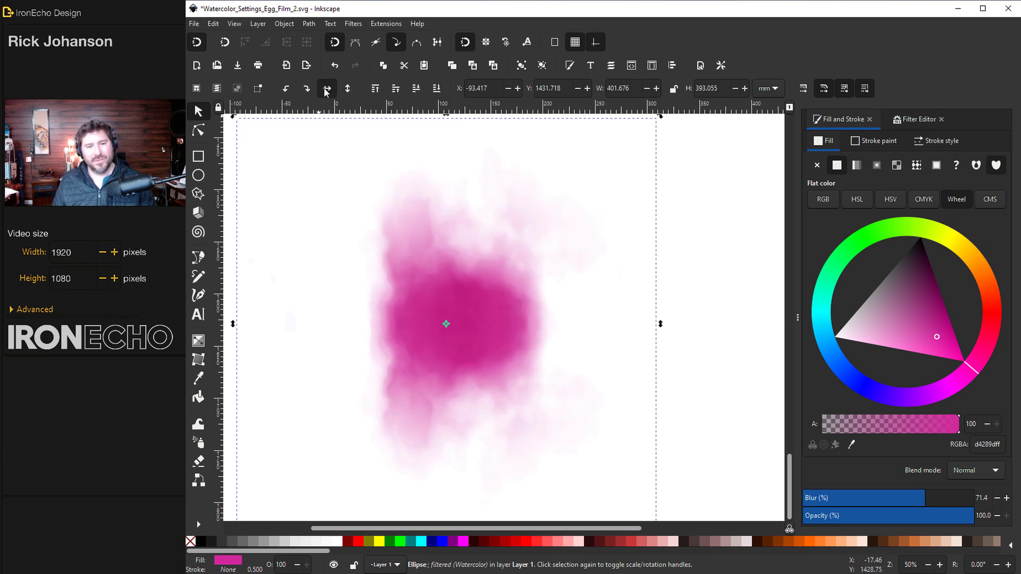
left_click(326, 89)
left_click_drag(423, 298, 438, 250)
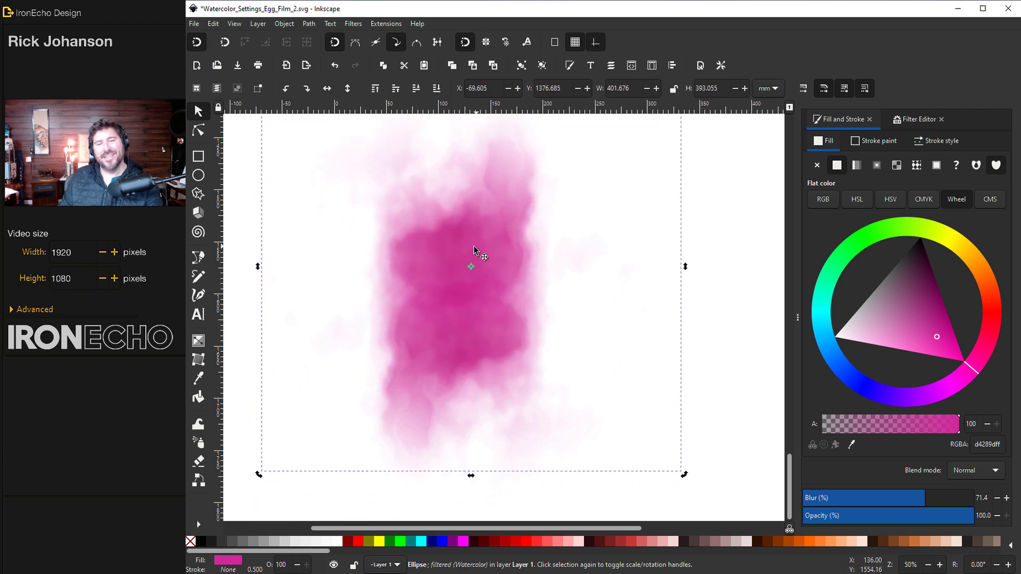
Turn the upper blob bright orange and nudge the magenta blob slightly down.
left_click(988, 283)
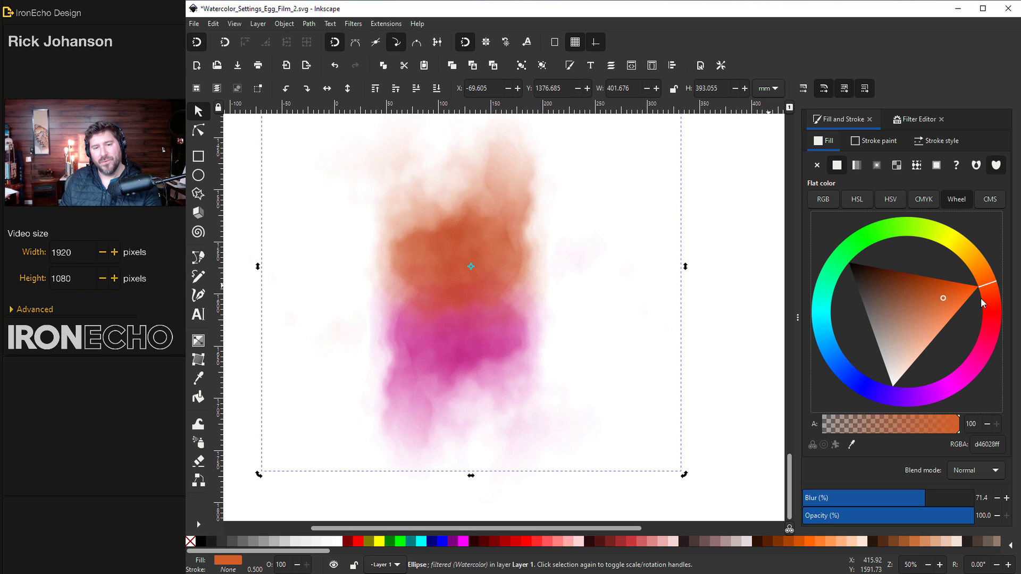
left_click_drag(976, 298, 982, 276)
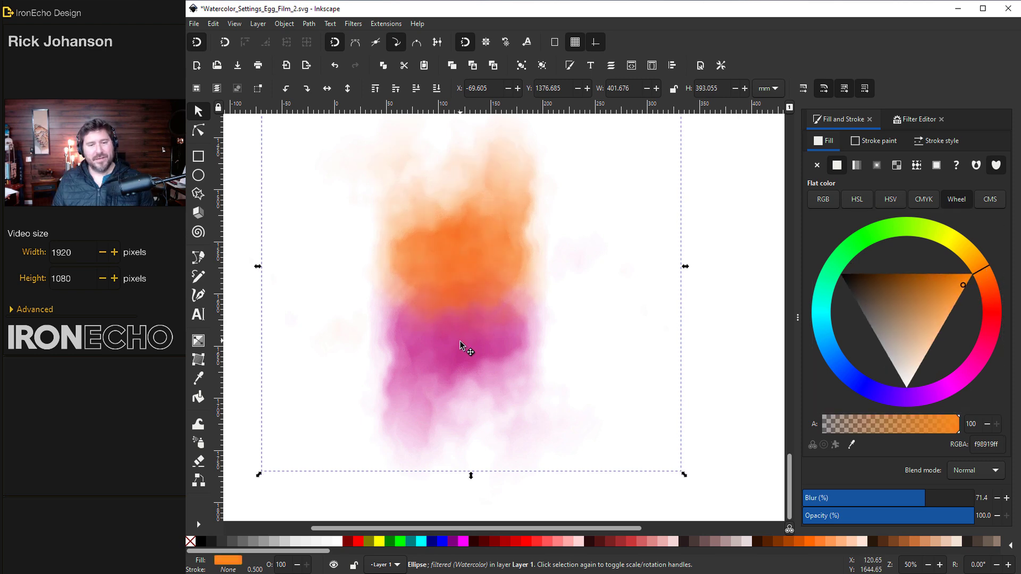
left_click_drag(460, 341, 451, 378)
Convert the magenta ellipse to a path with Path > Object to Path.
key("e")
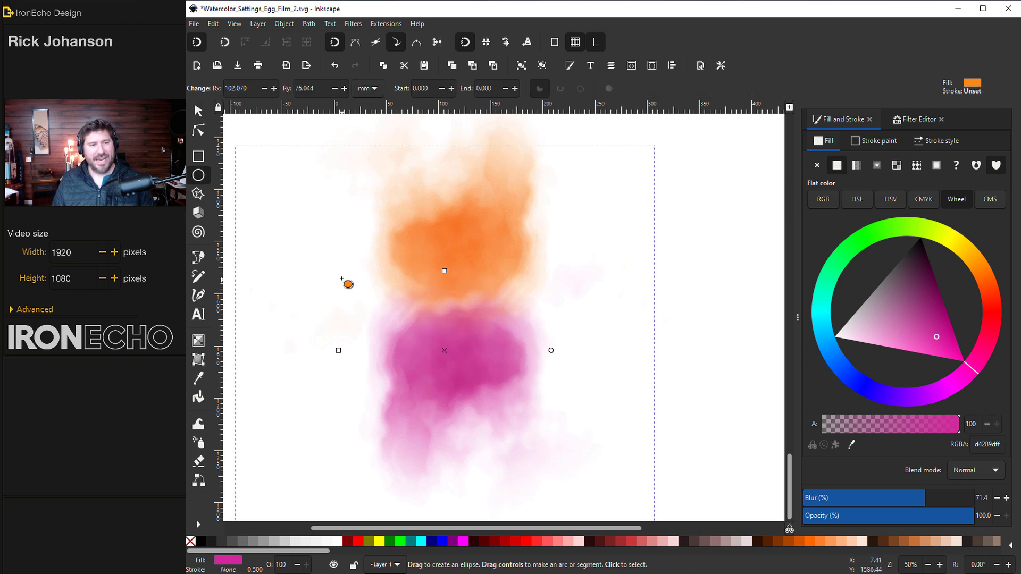
key("s")
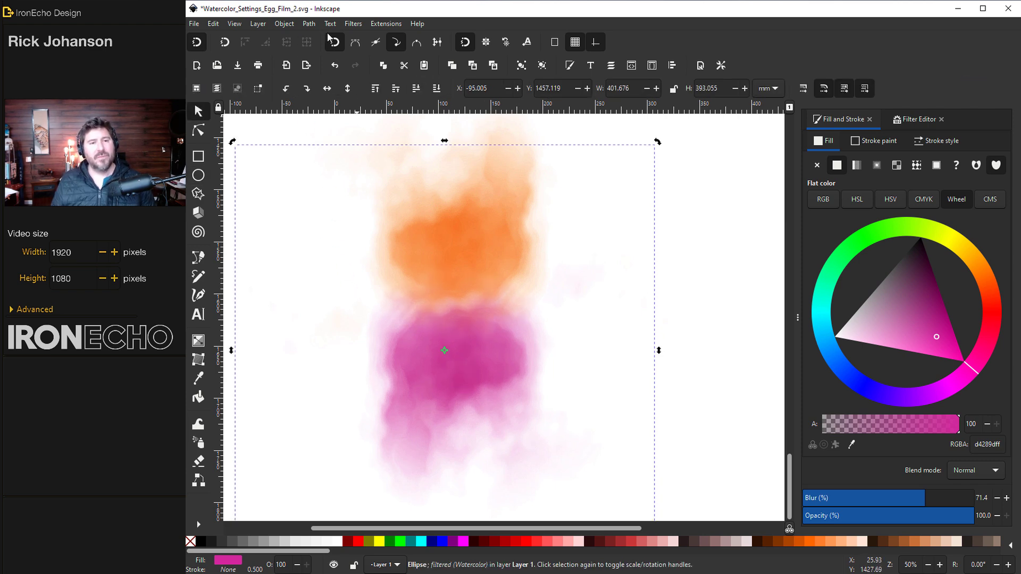
left_click(309, 24)
left_click(321, 41)
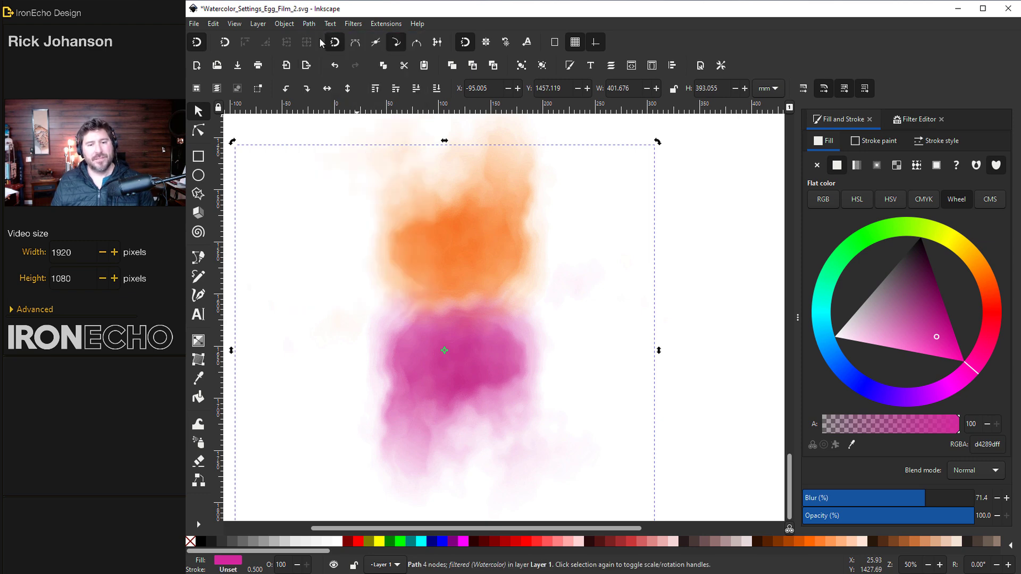
Drag the magenta path's nodes into a lopsided outline, then select the orange blob.
left_click(201, 133)
left_click(445, 271)
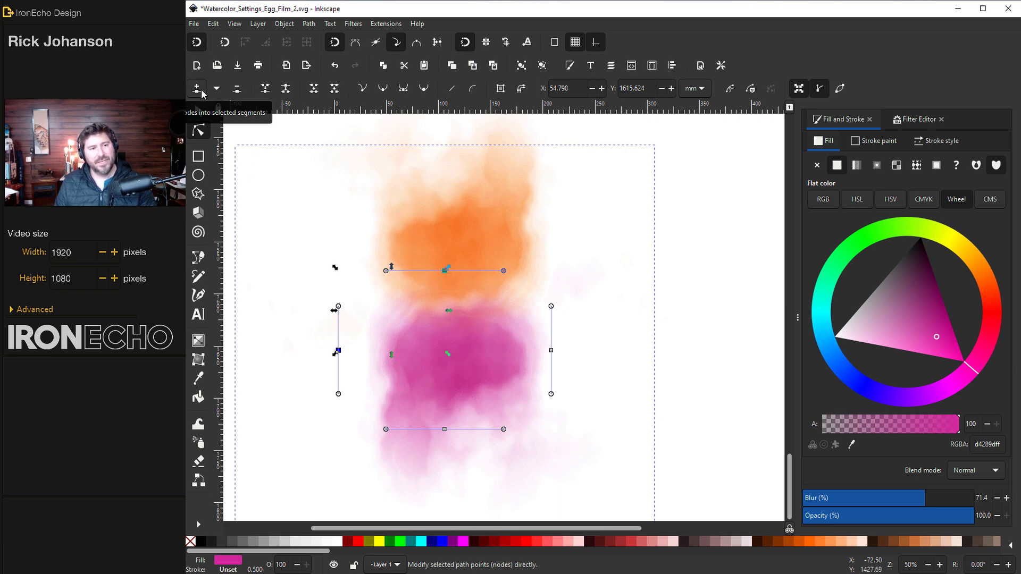
double_click(370, 295)
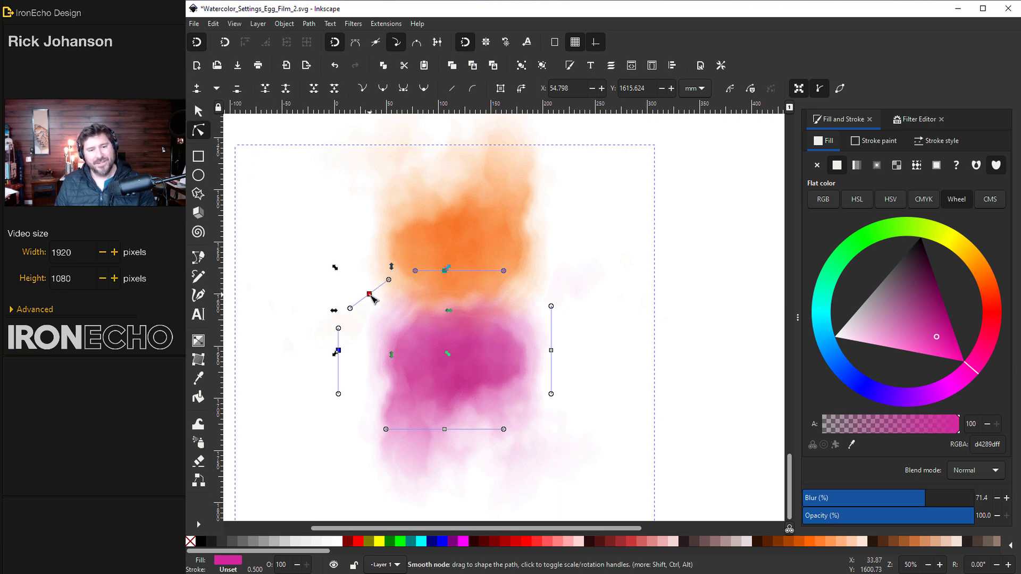
key("ctrl+z")
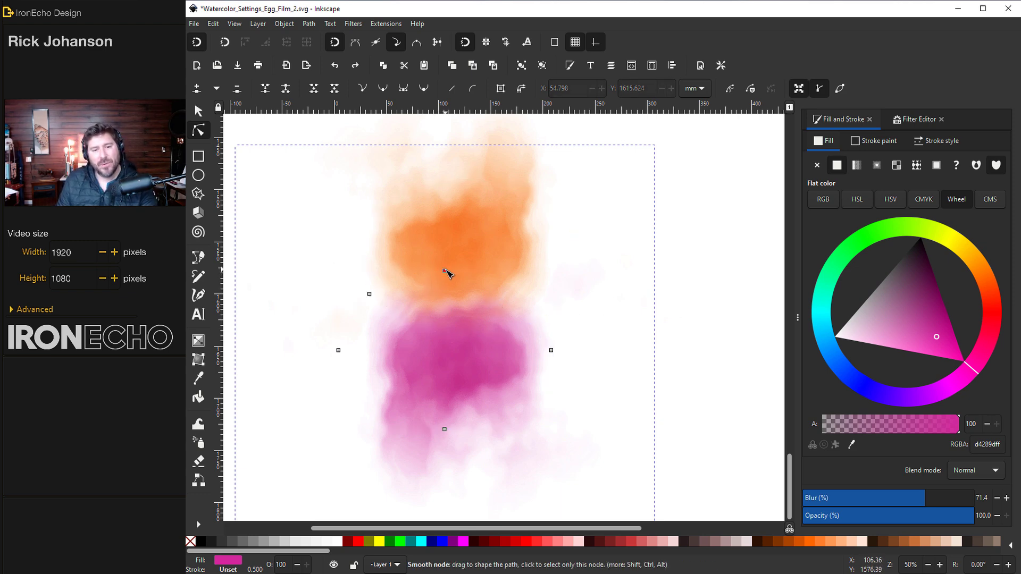
left_click_drag(445, 271, 449, 290)
left_click_drag(372, 292, 333, 237)
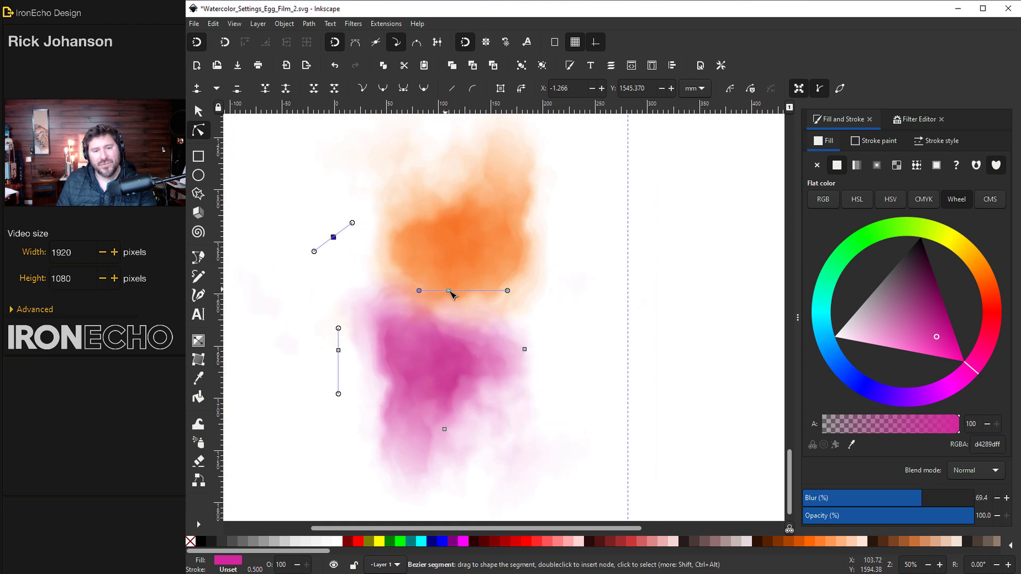
left_click_drag(451, 294, 461, 294)
key("ctrl+z")
key("s")
left_click(460, 234)
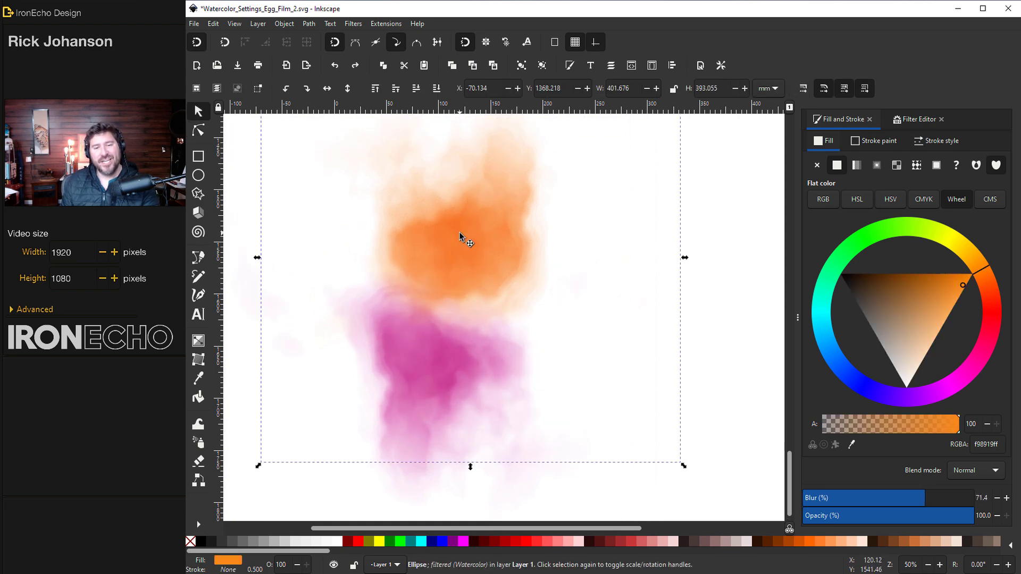
Convert the orange ellipse to a path with Path > Object to Path.
key("e")
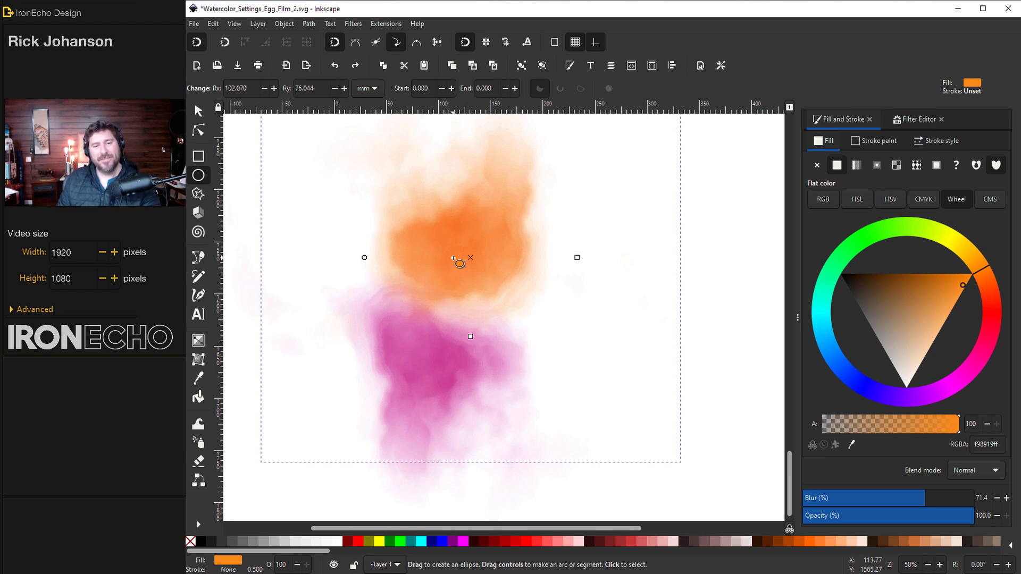
left_click(309, 24)
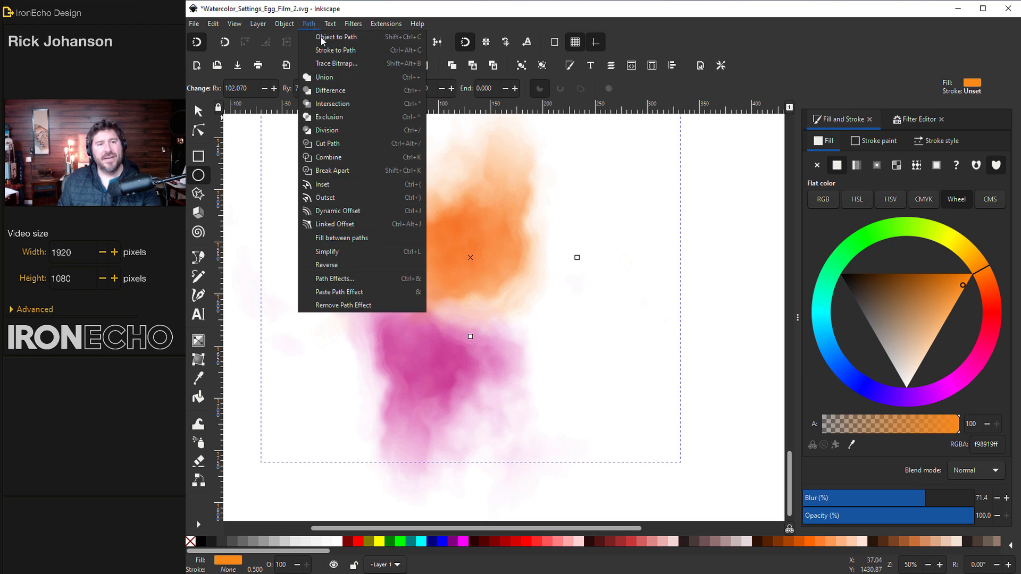
left_click(325, 35)
Pull the orange path's left node up and its bottom node down-right.
key("n")
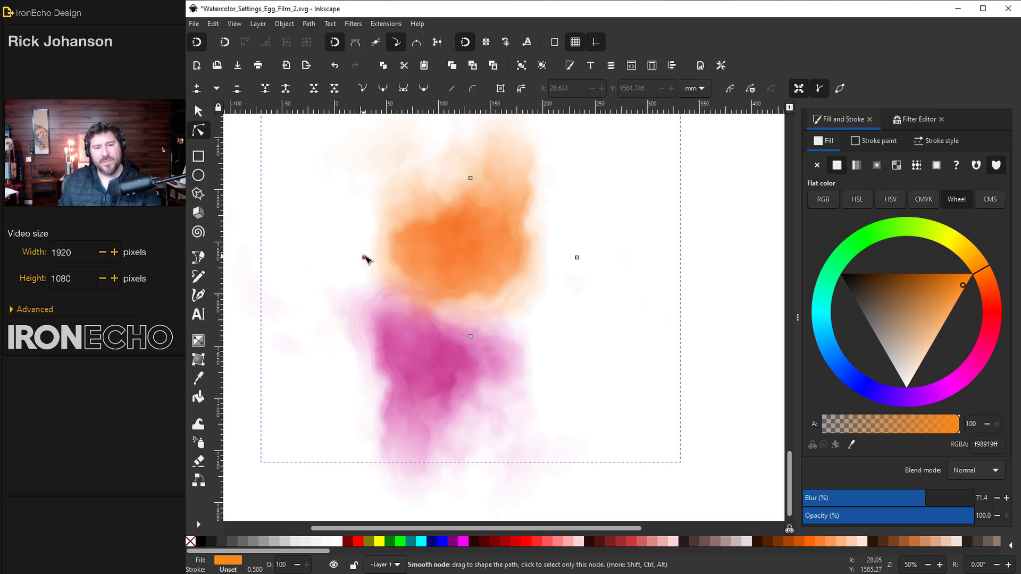
left_click_drag(364, 259, 380, 209)
left_click_drag(471, 336, 527, 360)
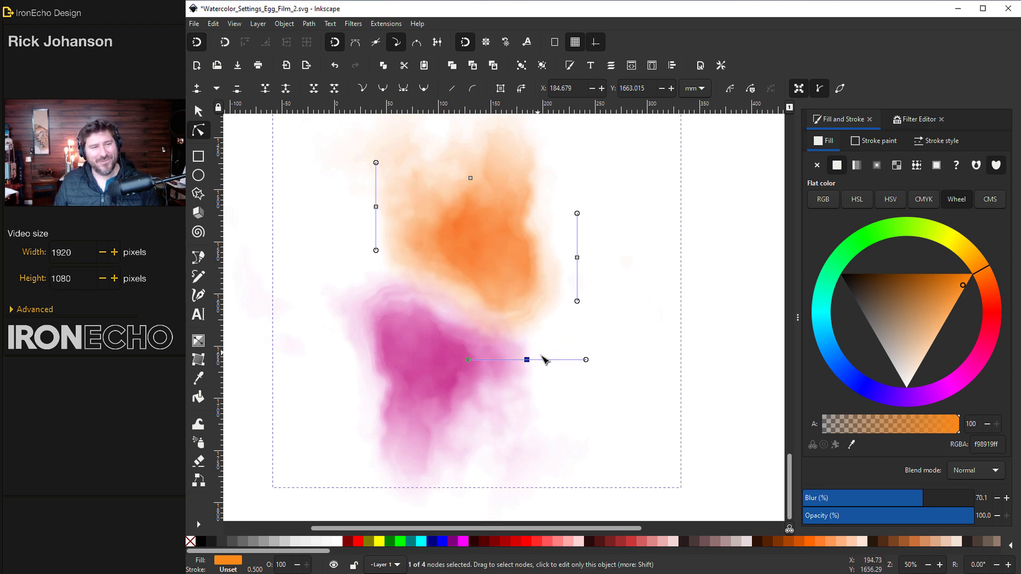
Draw a tall oval to the right of the blobs and fill it light grey (e3e3e3).
key("s")
key("Escape")
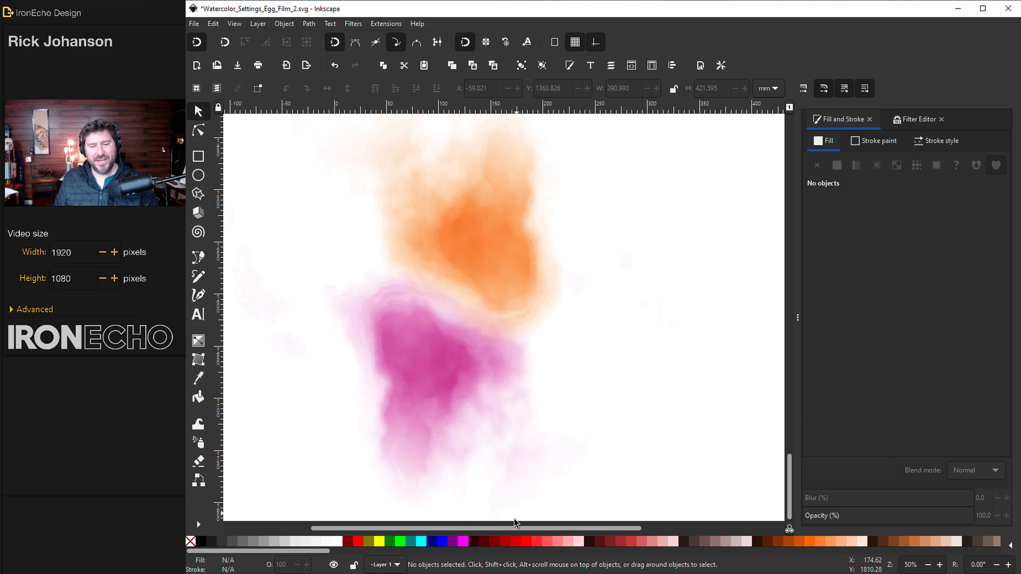
left_click_drag(514, 528, 538, 527)
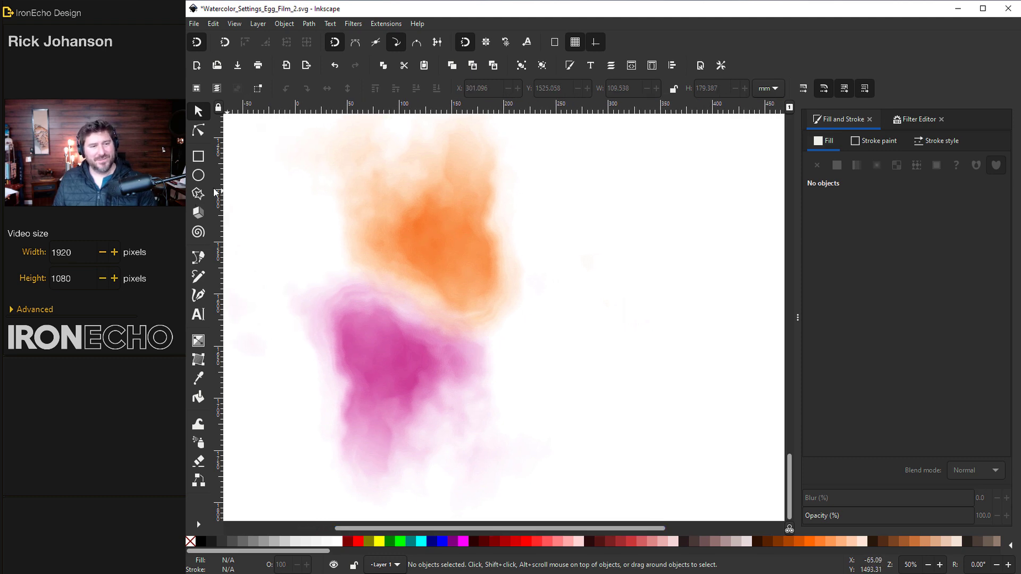
left_click(201, 178)
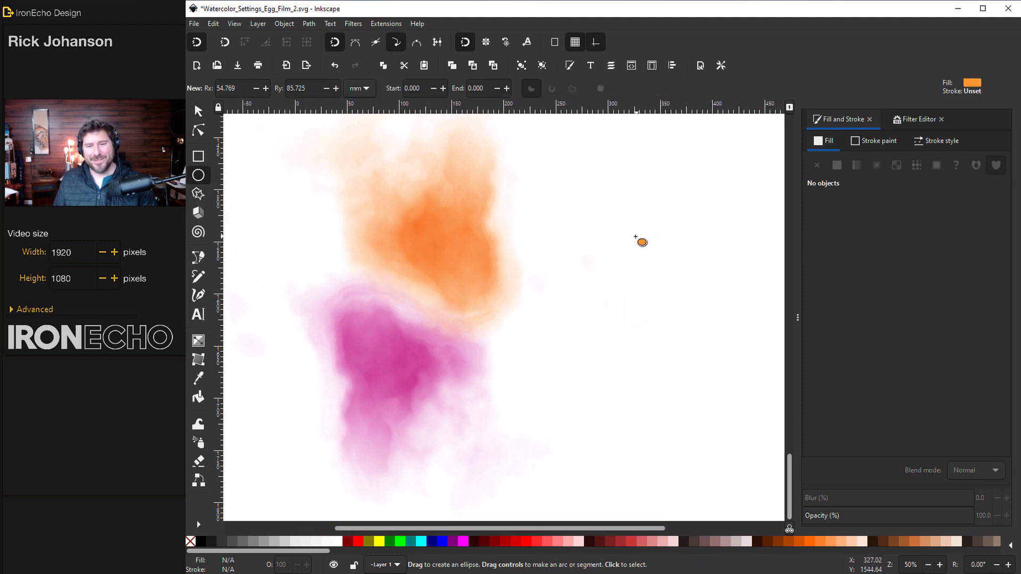
left_click_drag(628, 242, 759, 424)
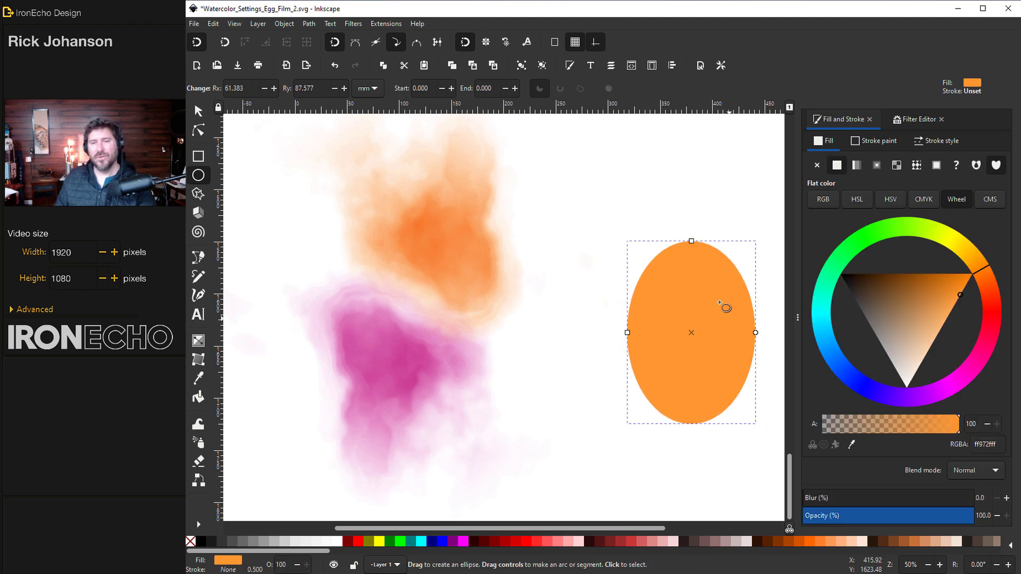
mouse_move(898, 365)
left_mouse_down()
mouse_move(906, 391)
mouse_move(895, 387)
left_mouse_up()
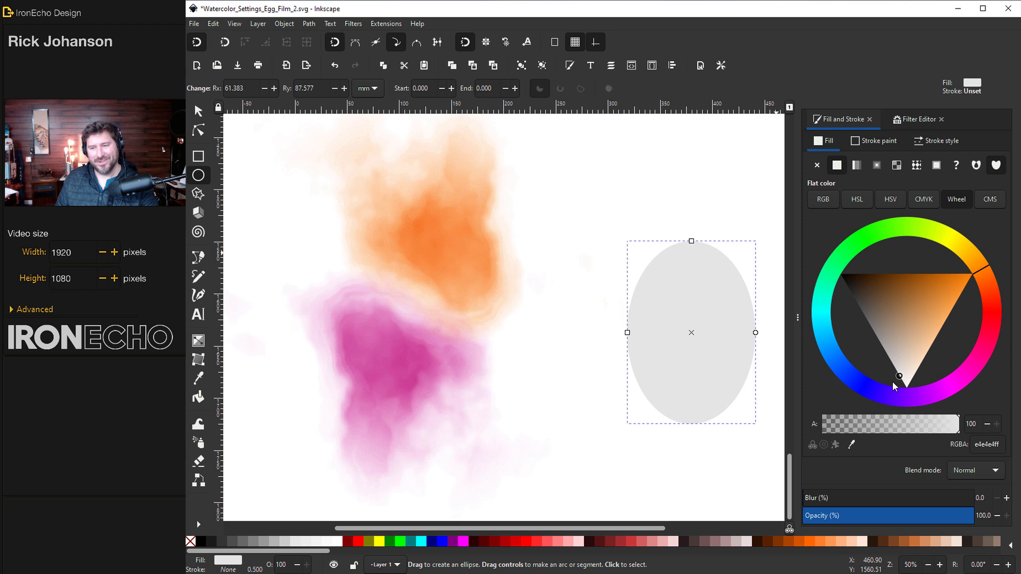
Convert the oval to a path and pull its top node up into an egg shape.
left_click(312, 26)
left_click(324, 39)
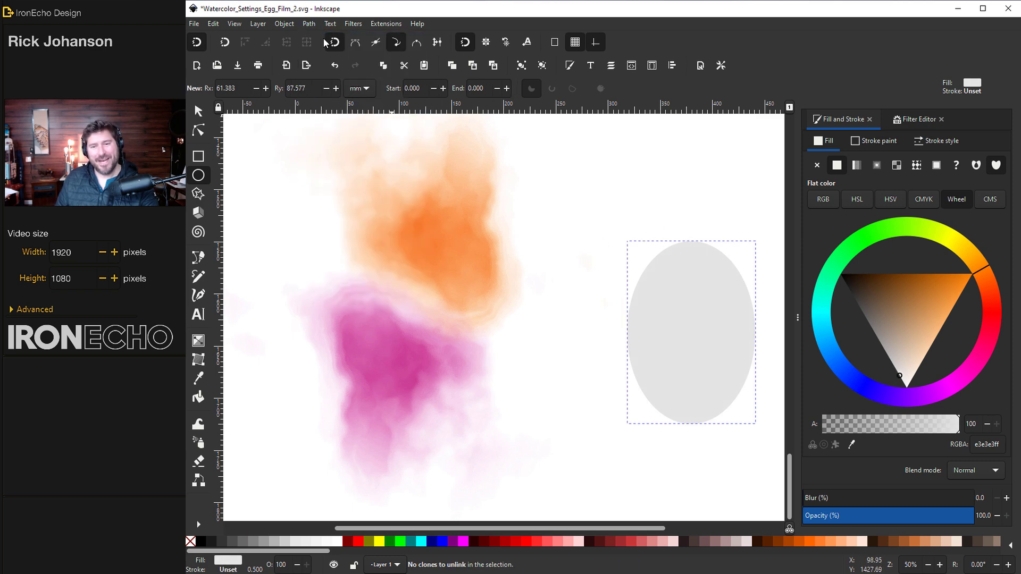
left_click(200, 132)
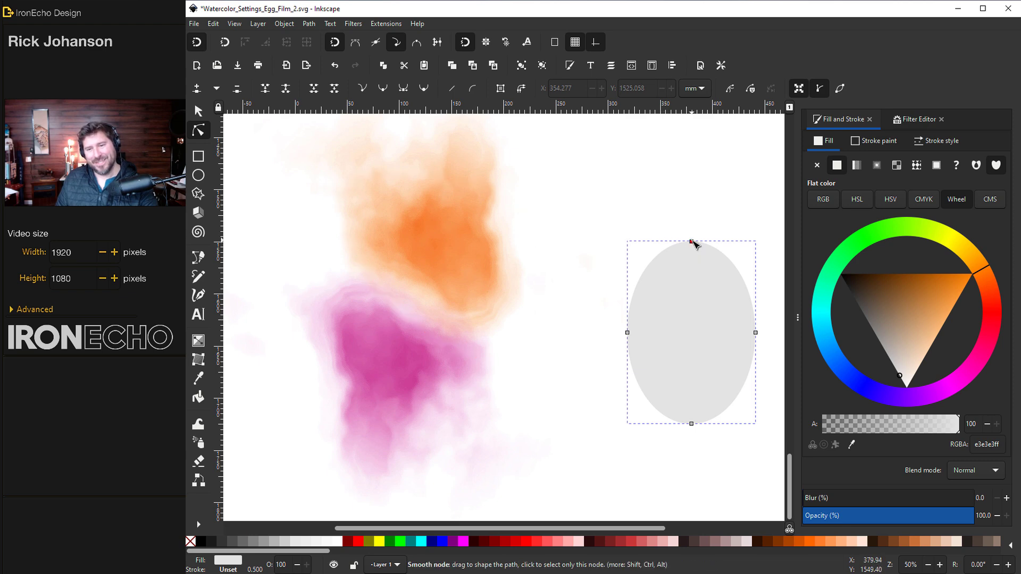
left_click_drag(692, 240, 686, 242)
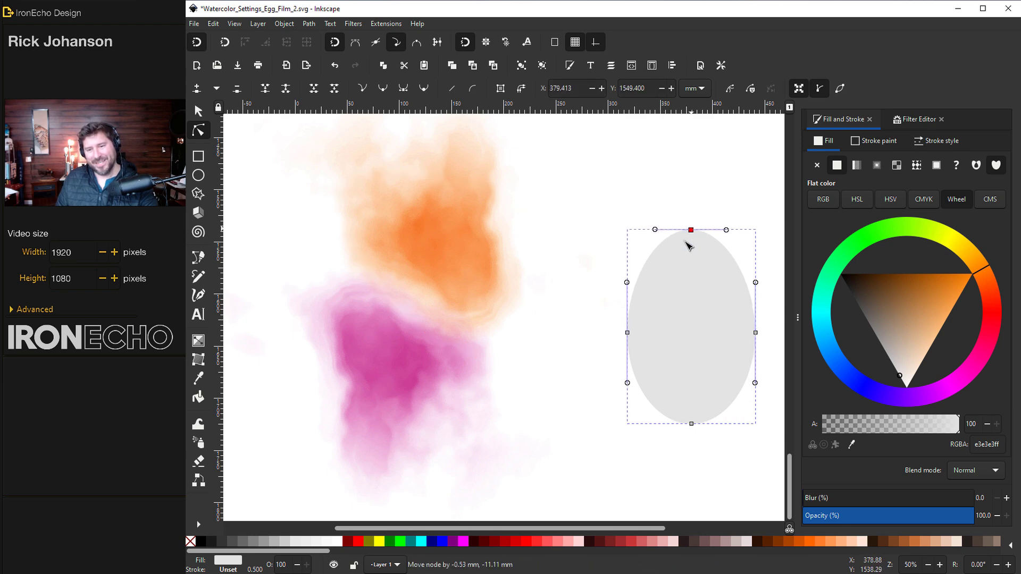
left_click_drag(628, 334, 624, 334)
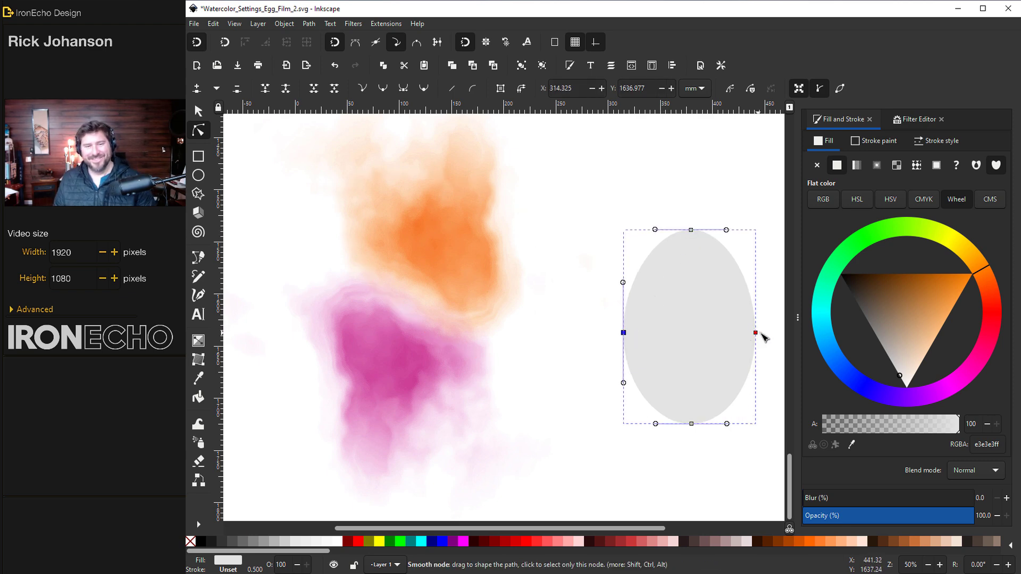
left_click_drag(756, 333, 763, 333)
left_click_drag(691, 230, 691, 221)
Shrink the egg and place it over the watercolour blobs at 100% opacity.
key("s")
left_click_drag(684, 294, 642, 288)
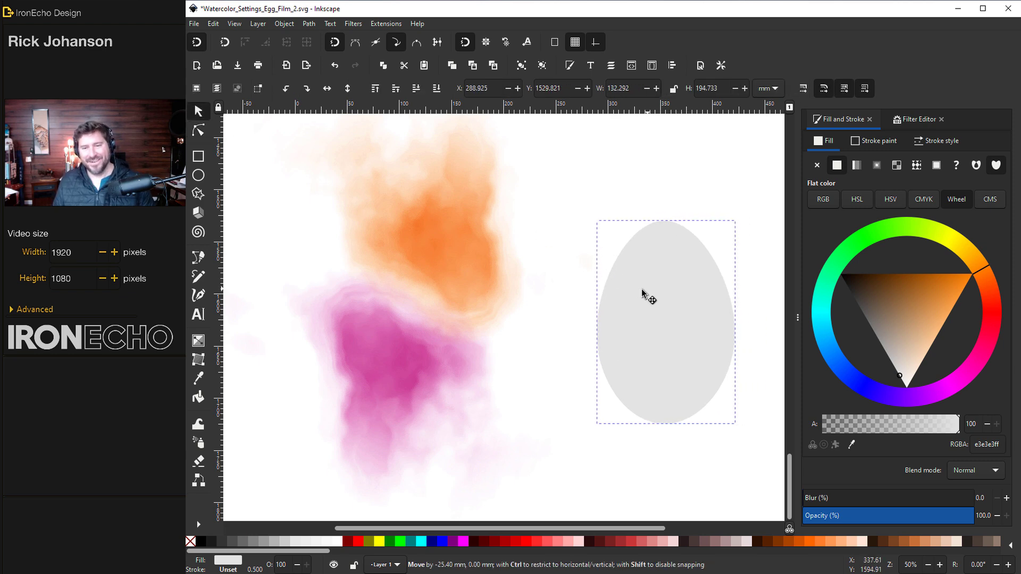
left_click_drag(738, 219, 723, 233)
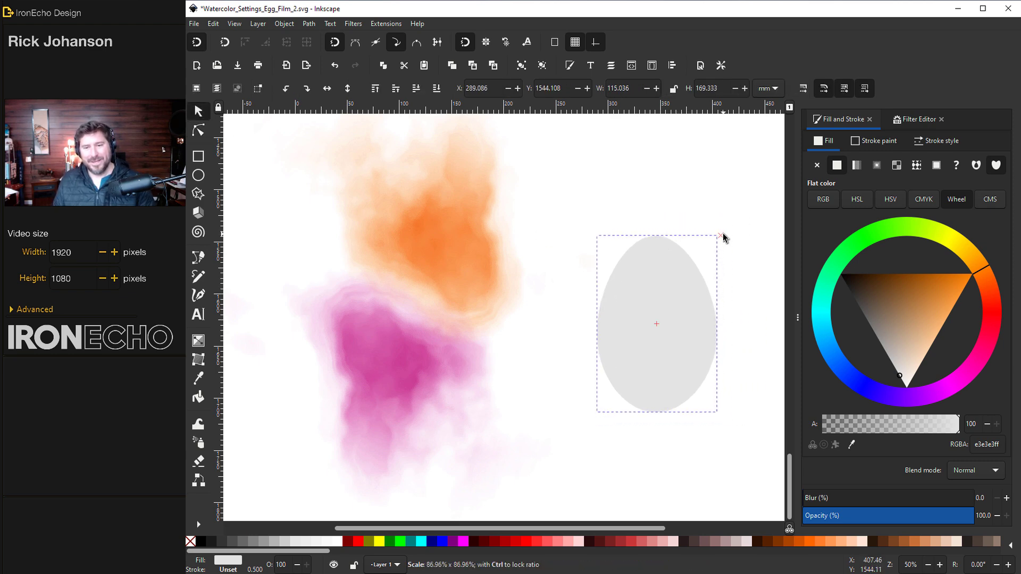
left_click(908, 516)
left_click_drag(677, 365, 442, 357)
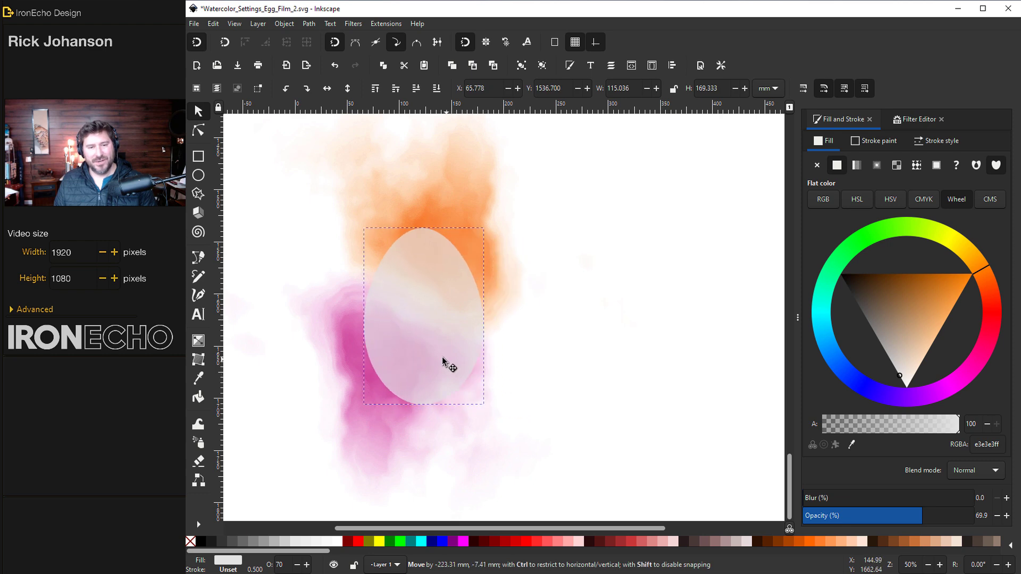
left_click_drag(904, 516, 864, 516)
left_click_drag(449, 381, 427, 352)
left_click_drag(864, 516, 1019, 522)
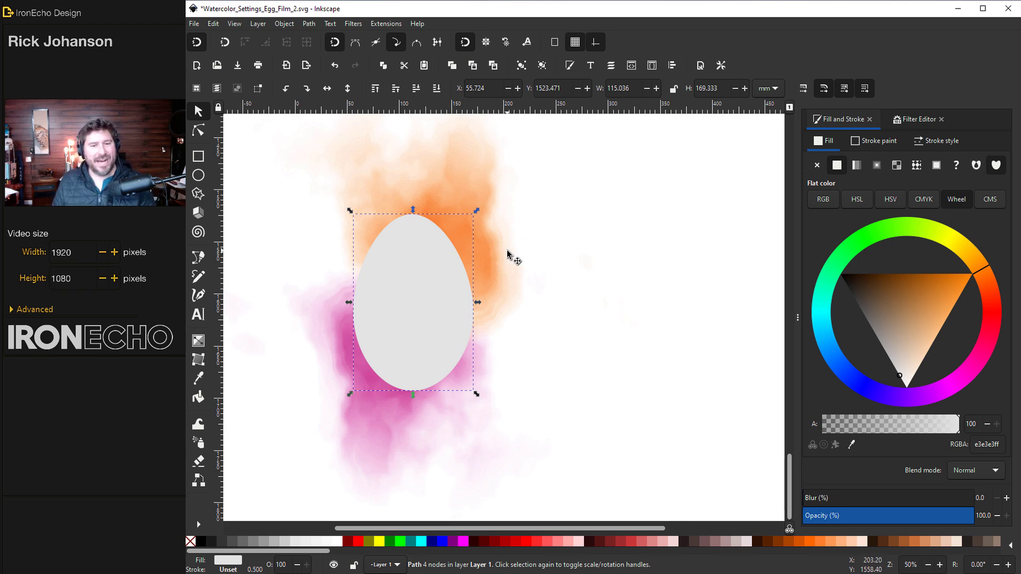
Duplicate the egg and move the copy off to the right.
left_click(432, 289)
key("ctrl+d")
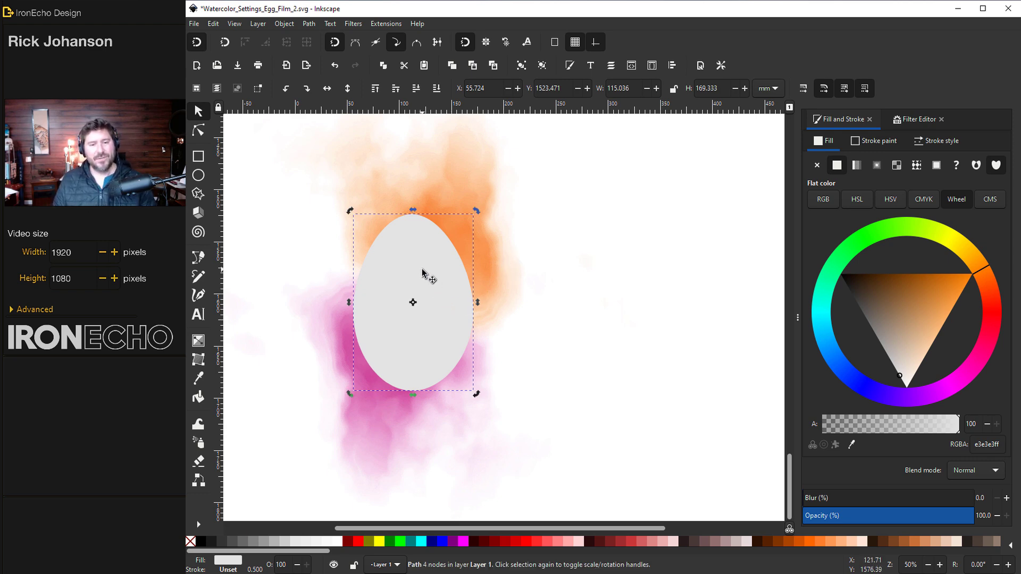
left_click_drag(429, 274, 739, 269)
Group the orange and magenta watercolour blobs and move the group down and right.
left_click(473, 192)
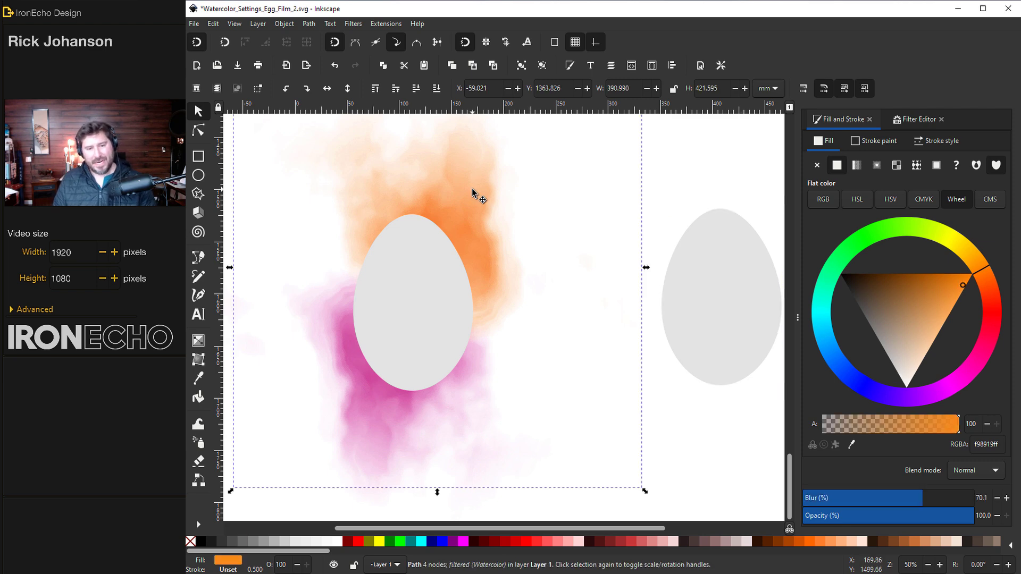
left_click(385, 479, "shift")
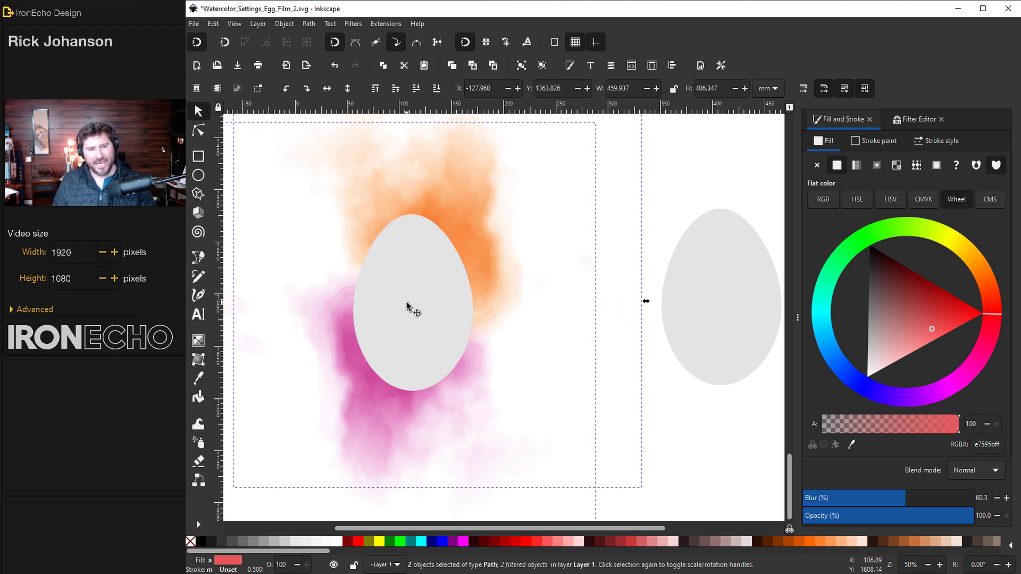
key("ctrl")
key("ctrl+g")
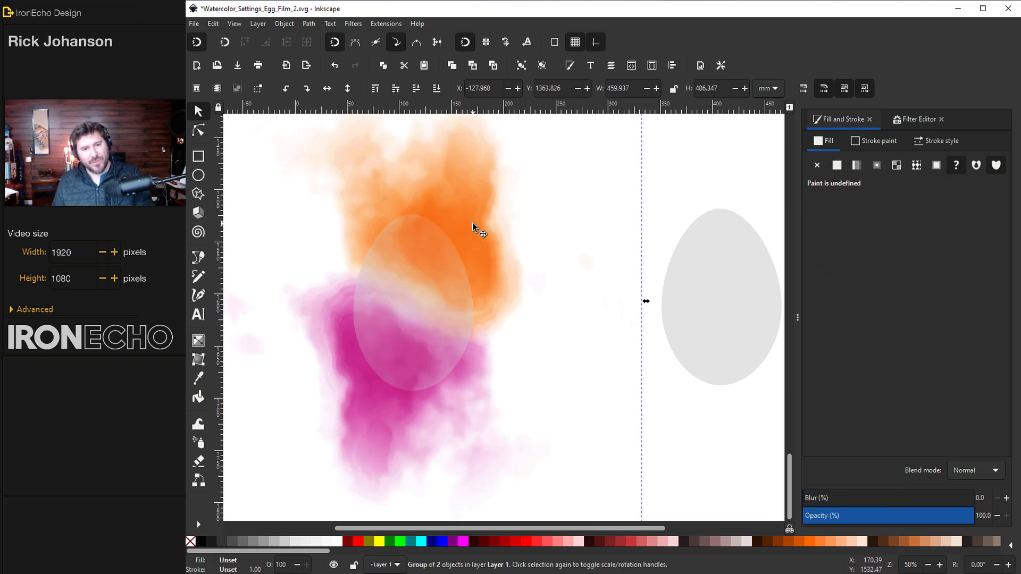
left_click_drag(464, 203, 763, 445)
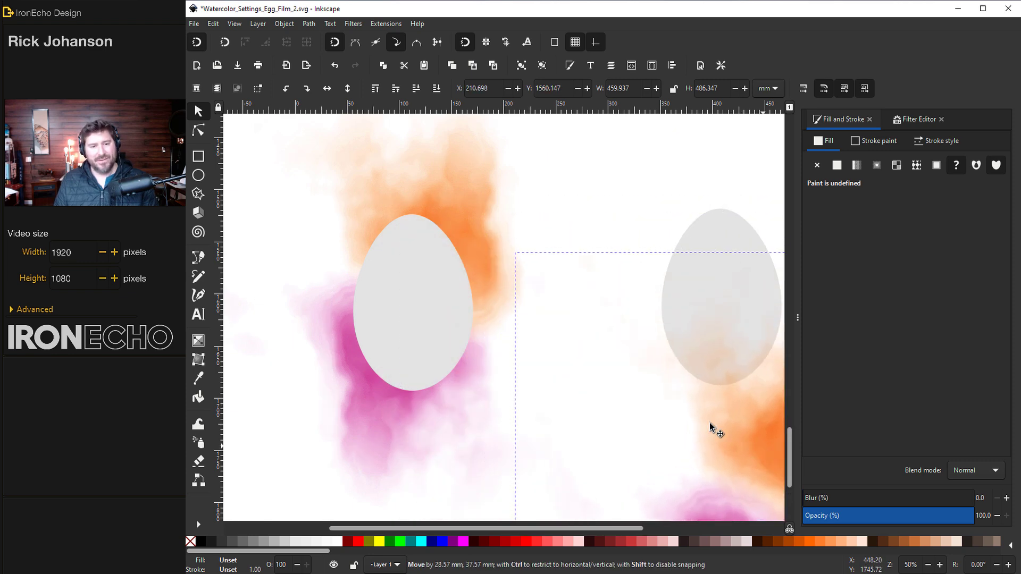
Select the left egg together with the orange watercolour group, ready for clipping.
left_click(436, 292)
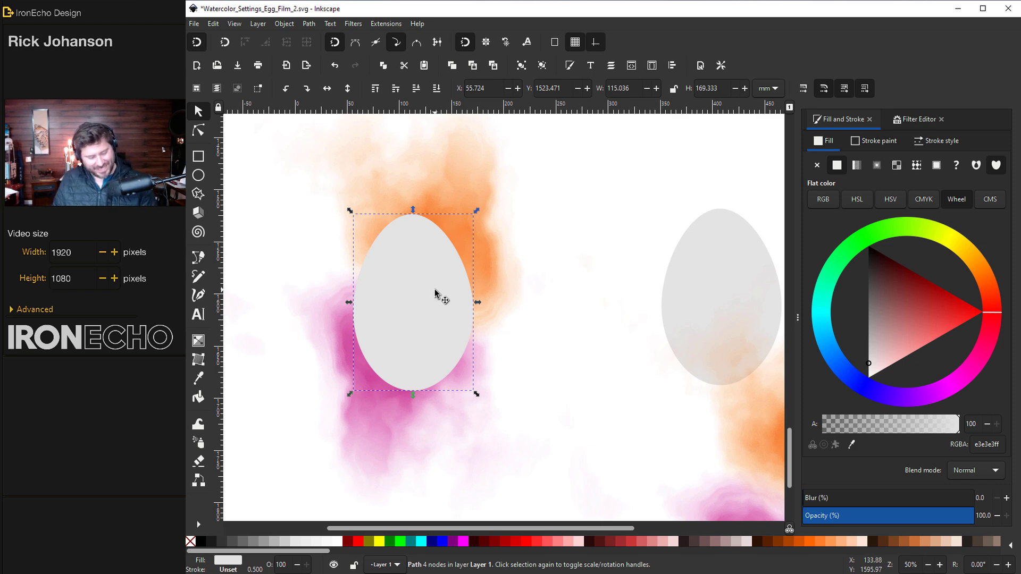
key("shift")
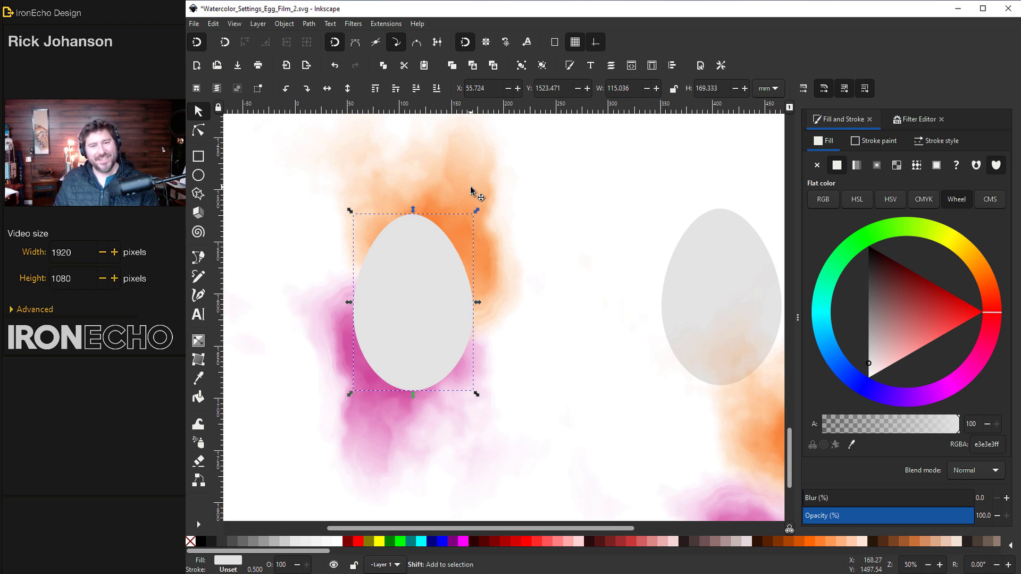
left_click(471, 190, "shift")
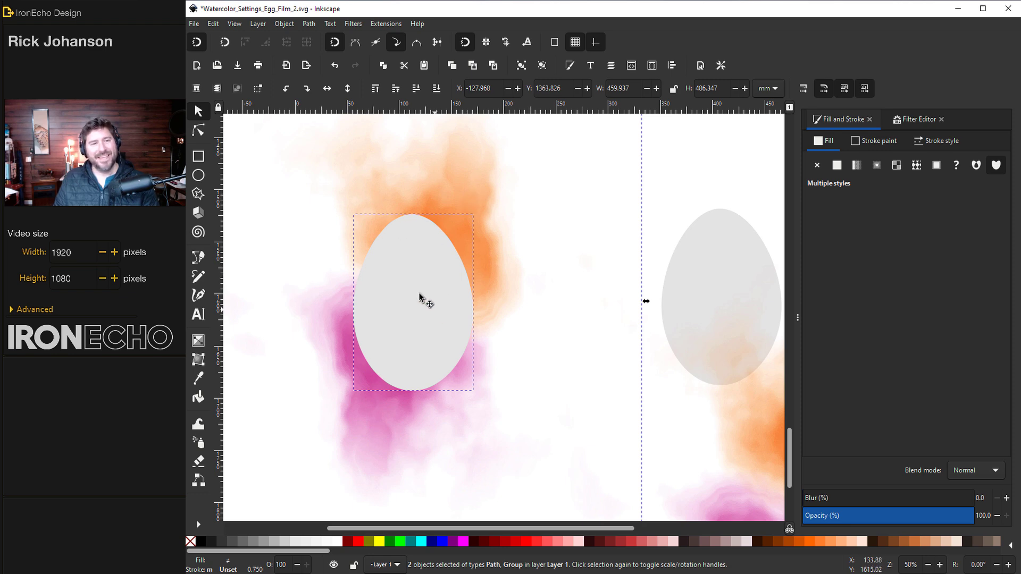
left_click(284, 24)
Clip the watercolour group with the egg path using Object > Clip > Set.
mouse_move(304, 158)
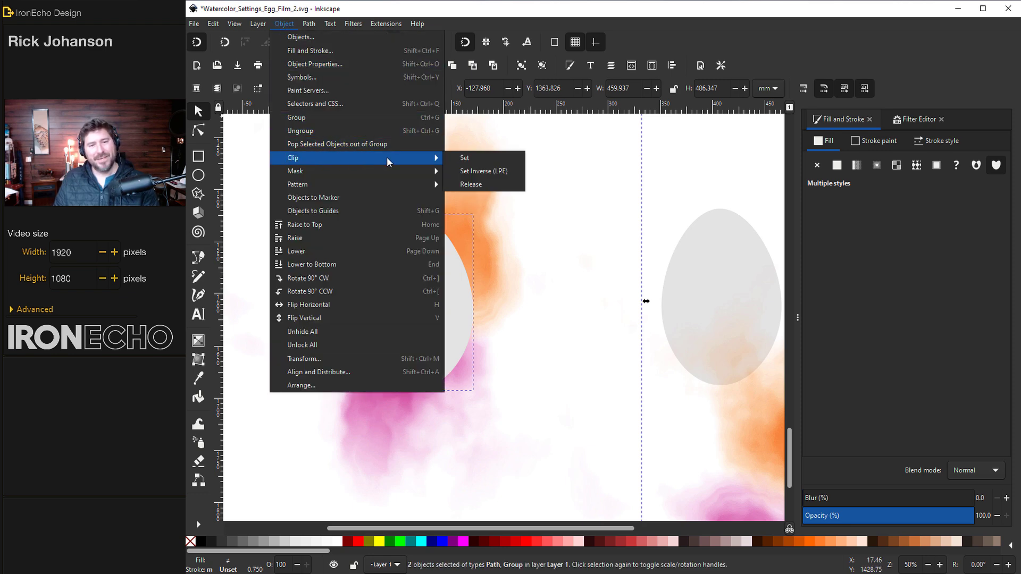
left_click(477, 157)
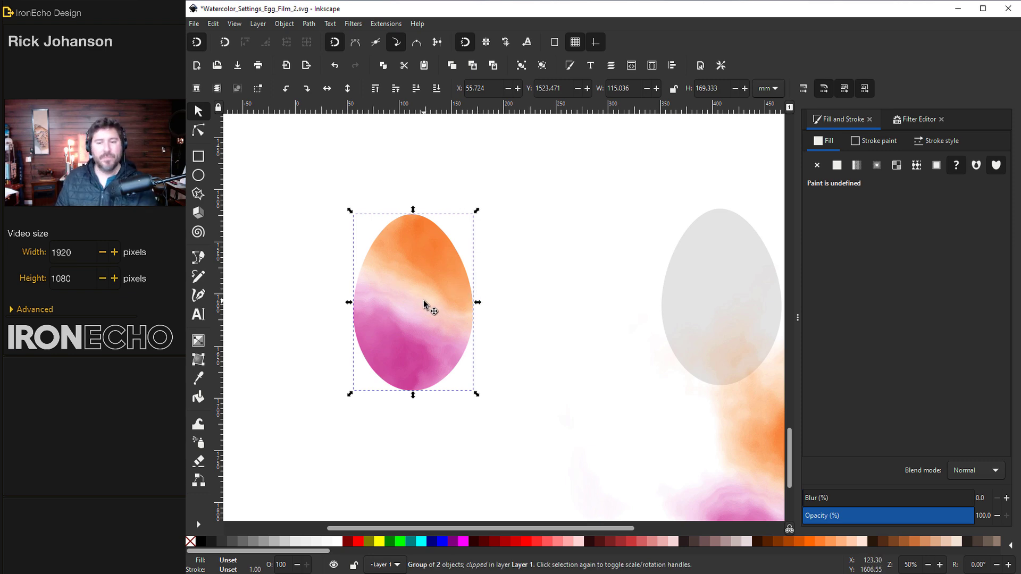
Duplicate the grey egg, fill the copy white and lower it beneath the watercolour egg.
left_click(715, 274, "ctrl")
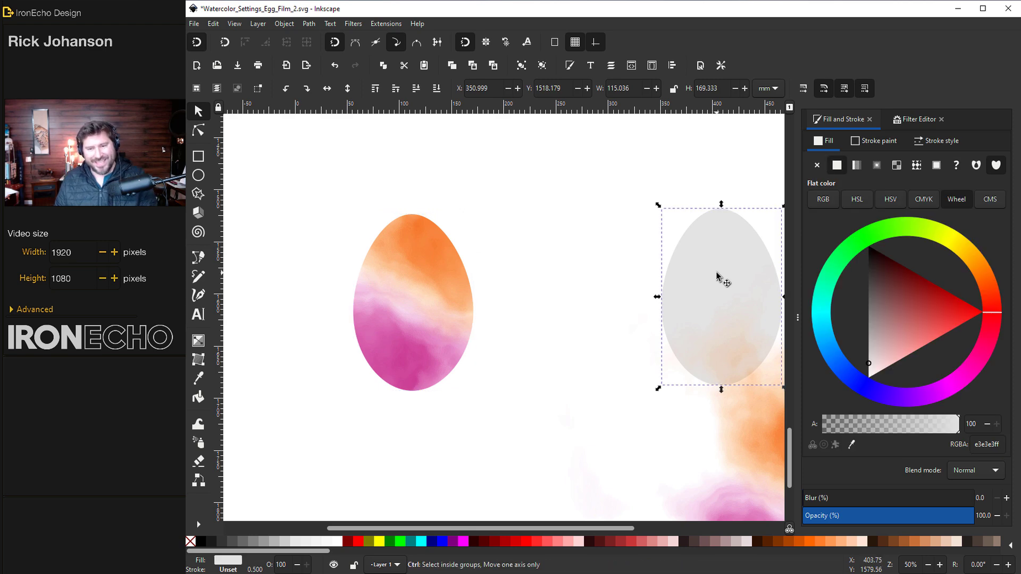
key("ctrl+d")
left_click_drag(734, 279, 430, 311)
left_click(886, 355)
left_click(870, 377)
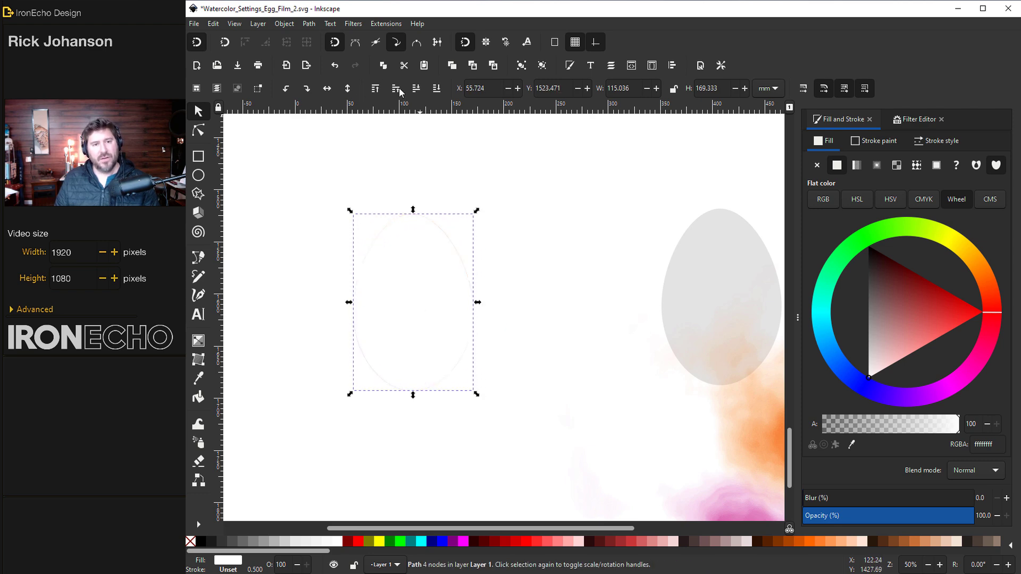
left_click(417, 89)
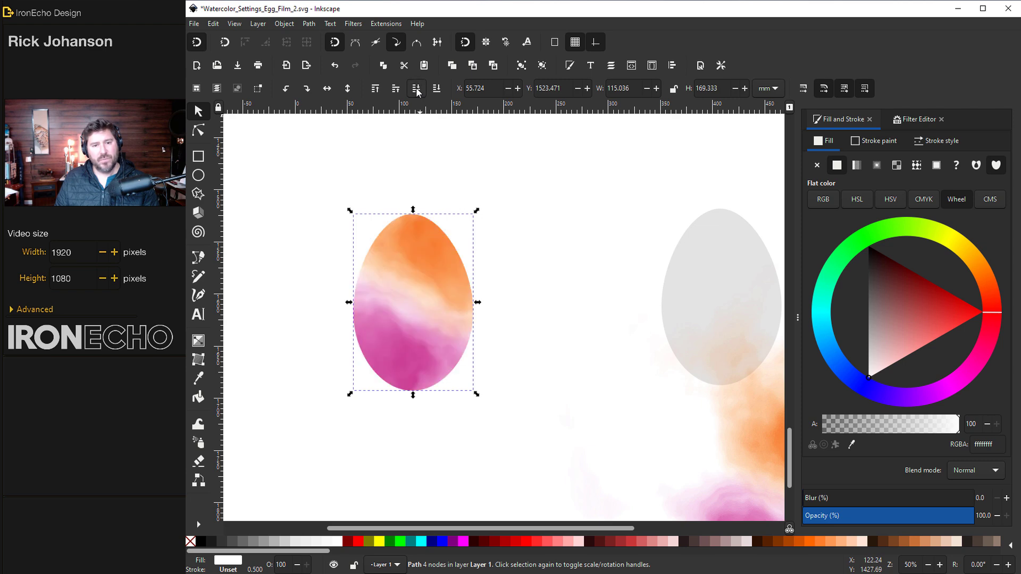
Group the white egg with the watercolour egg.
left_click(300, 168)
left_click_drag(287, 163, 553, 472)
key("ctrl+g")
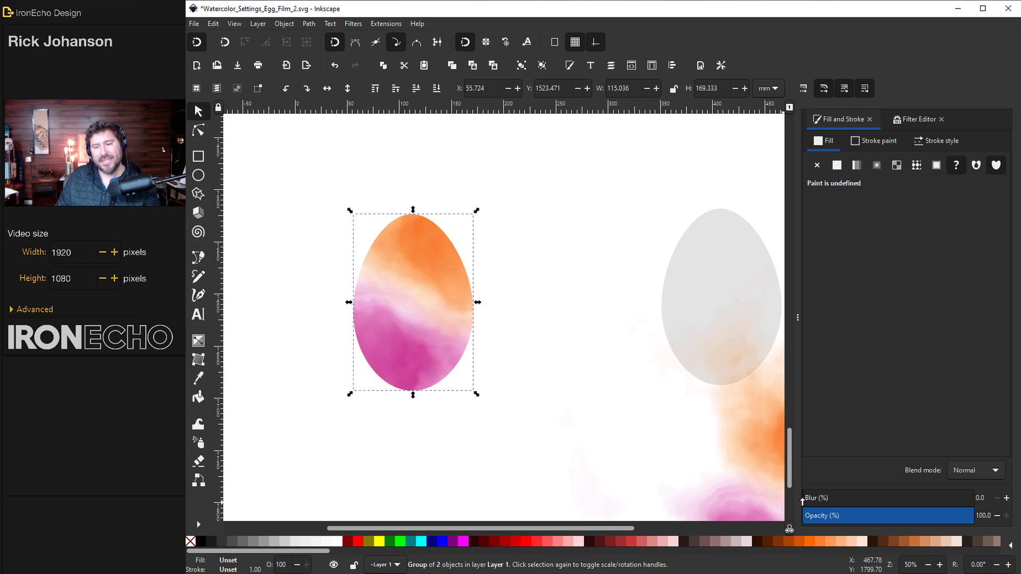
Undo the test blur and apply Filters > Blurs > Feather at strength 0.35 to the egg group.
left_click_drag(815, 502, 825, 502)
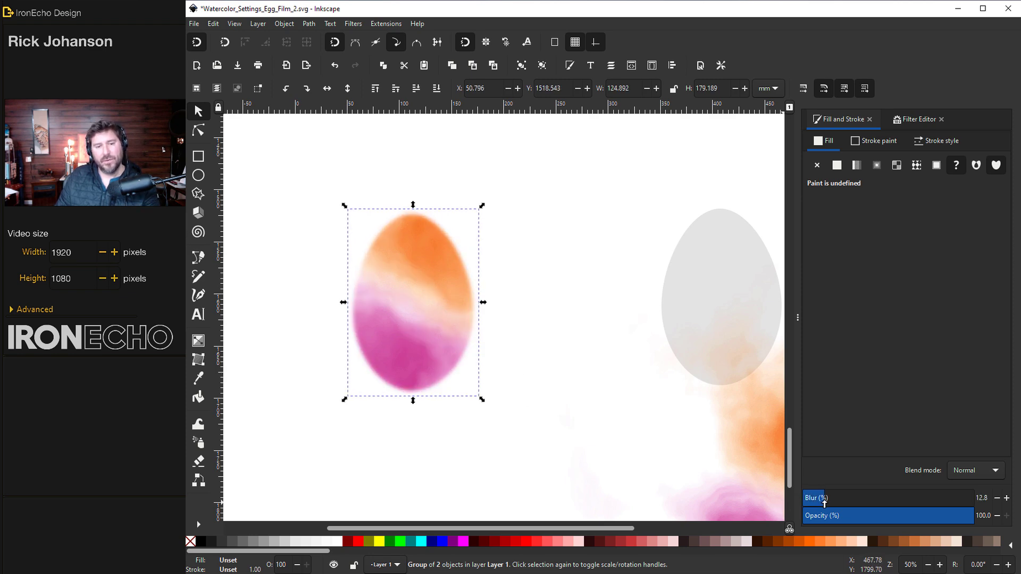
key("ctrl+z")
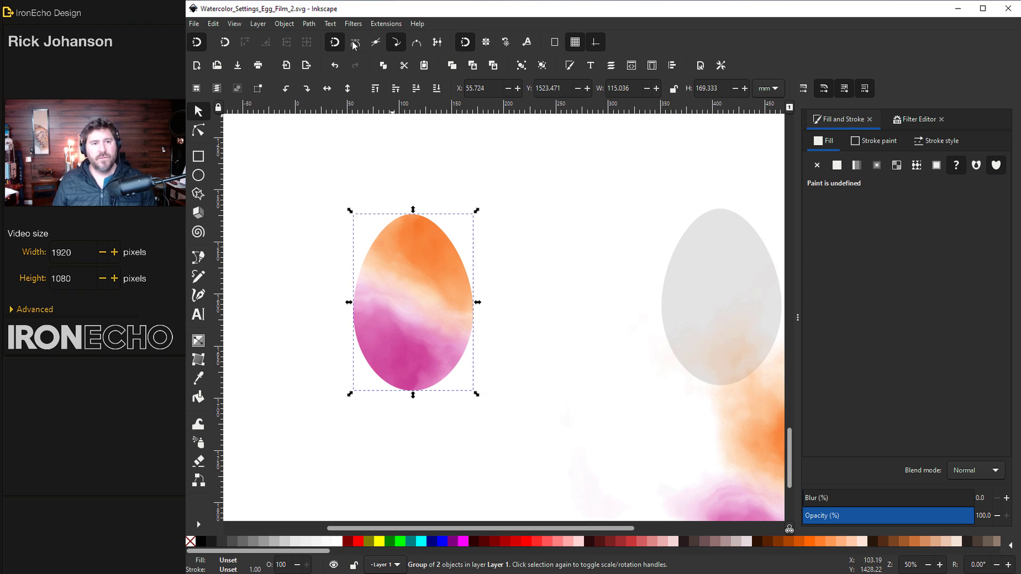
left_click(353, 25)
mouse_move(374, 55)
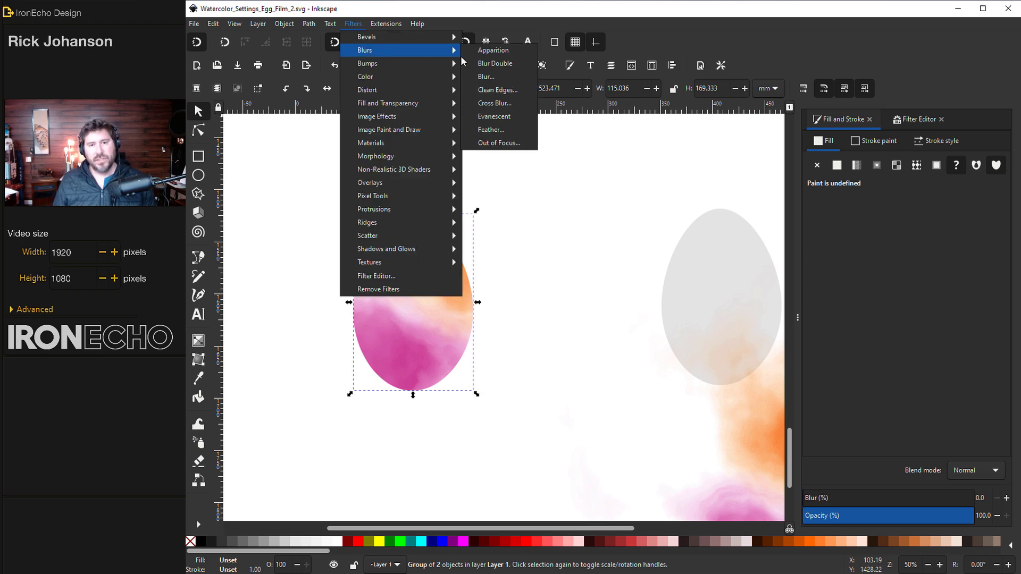
left_click(493, 128)
left_click_drag(193, 104, 629, 144)
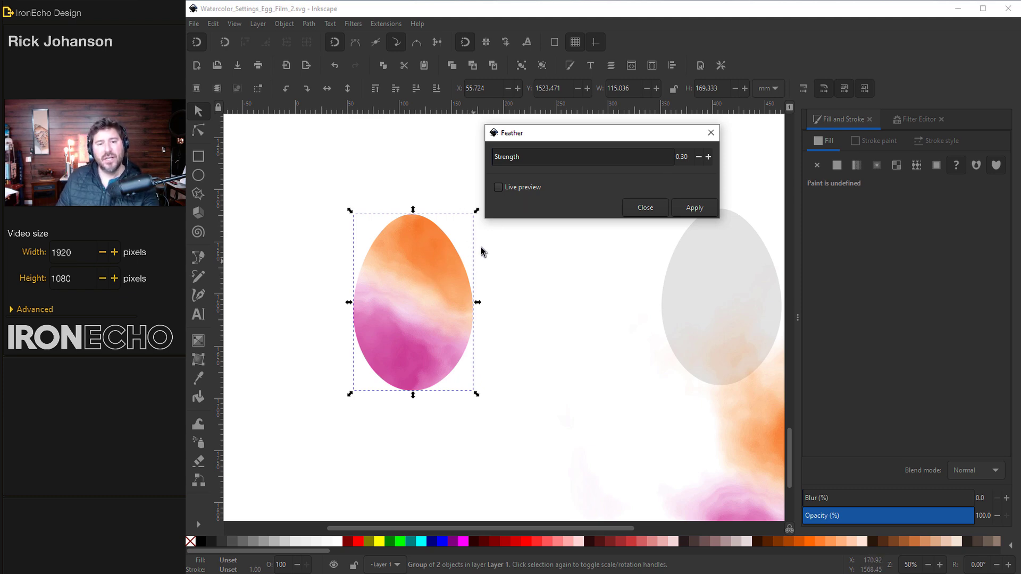
key("1")
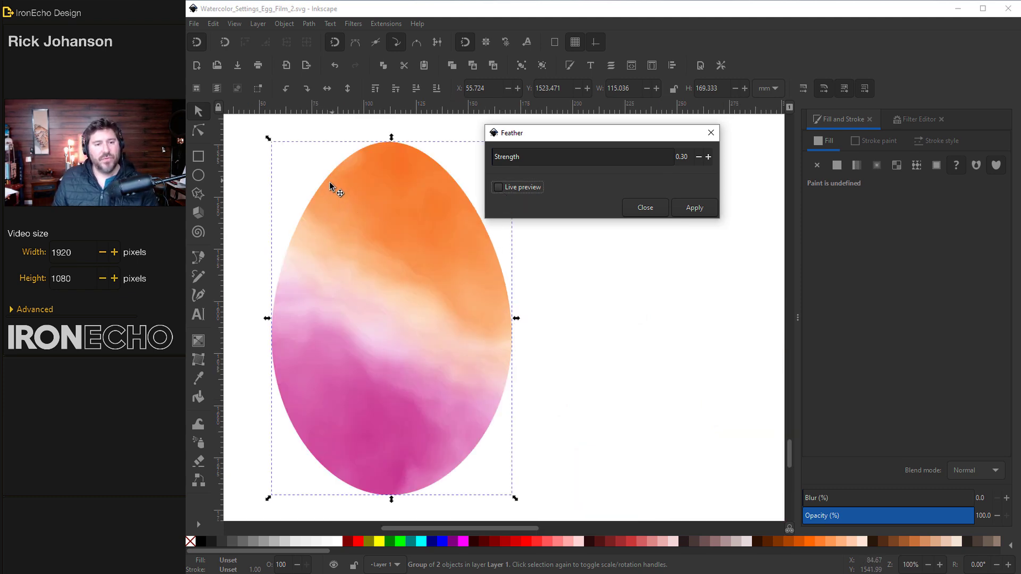
left_click(498, 188)
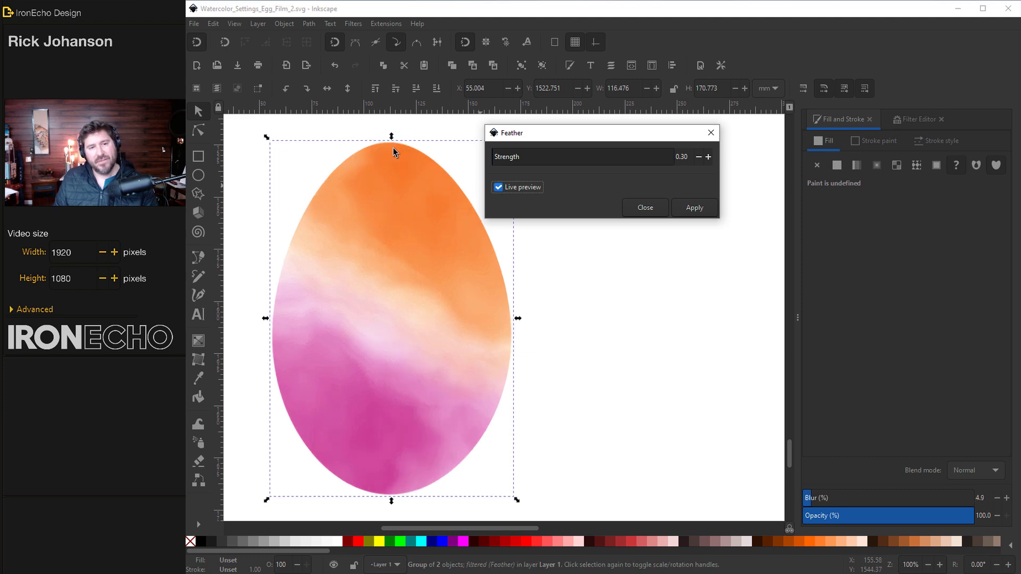
left_click(671, 163)
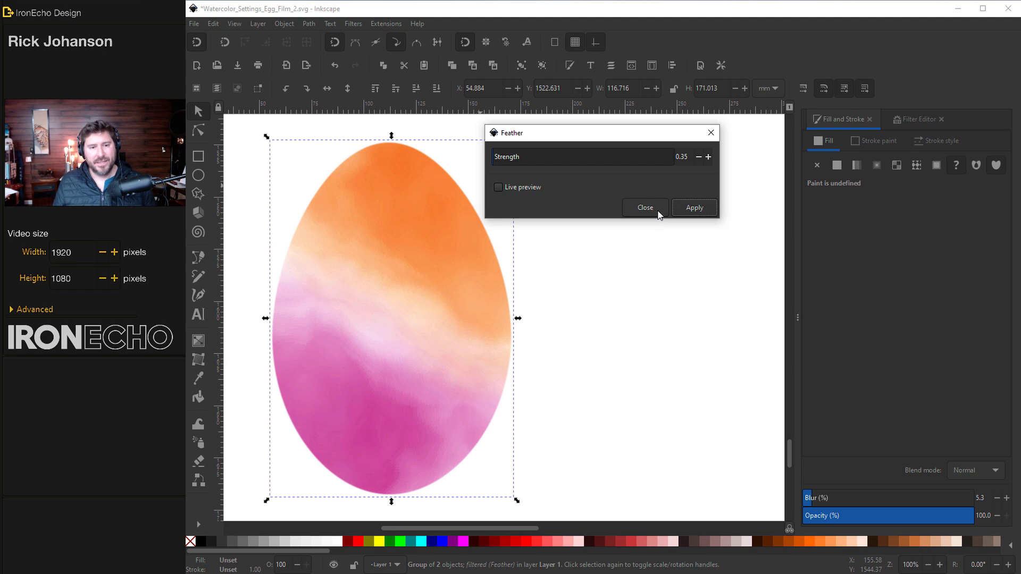
left_click(645, 208)
scroll(347, 277, "down", 2)
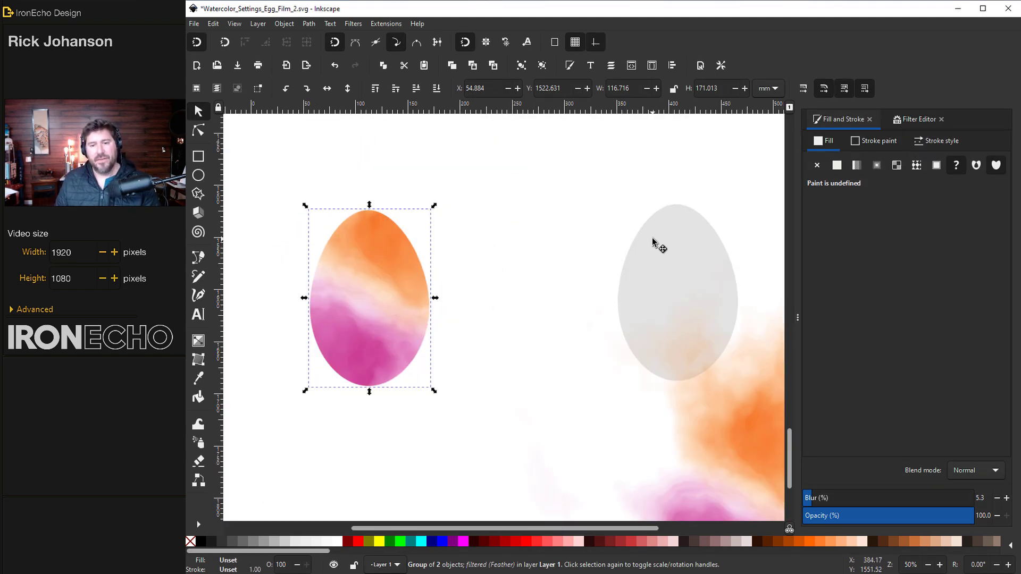
Fill the grey egg with a radial gradient and shift its centre down and left.
mouse_move(653, 242)
left_mouse_down()
mouse_move(661, 250)
mouse_move(554, 260)
left_mouse_up()
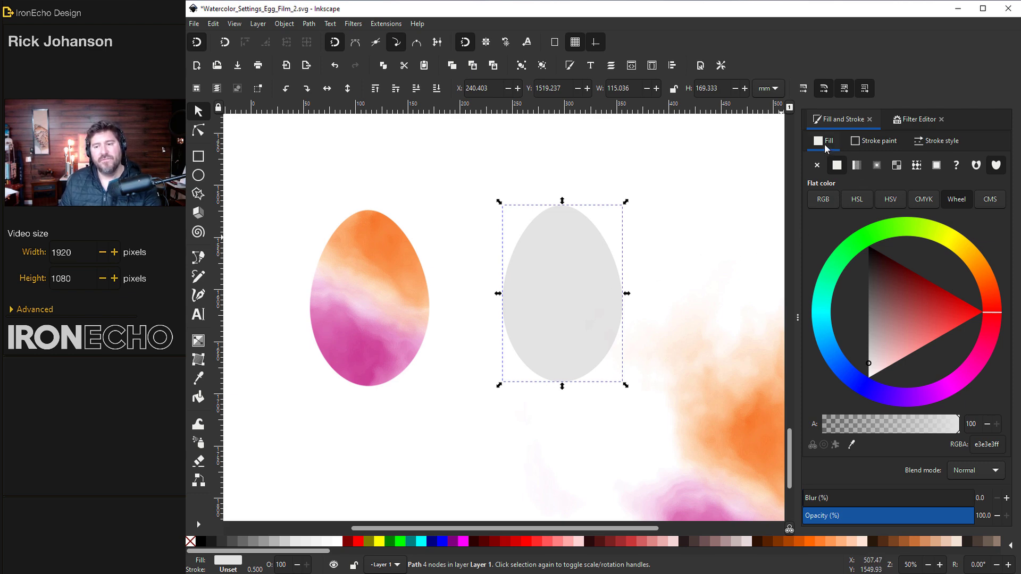
left_click(877, 166)
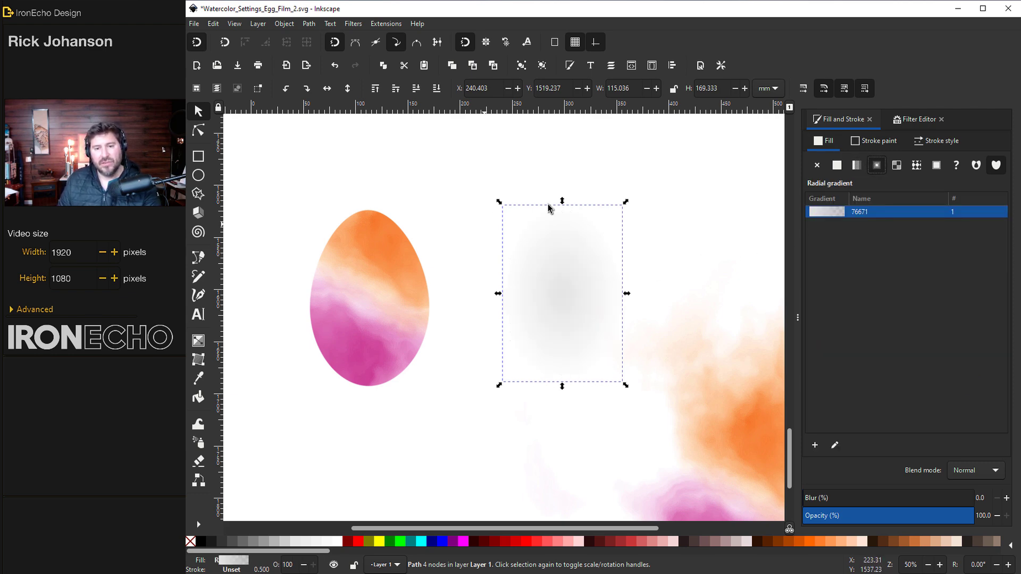
left_click(837, 446)
left_click_drag(566, 292, 541, 326)
left_click(538, 236)
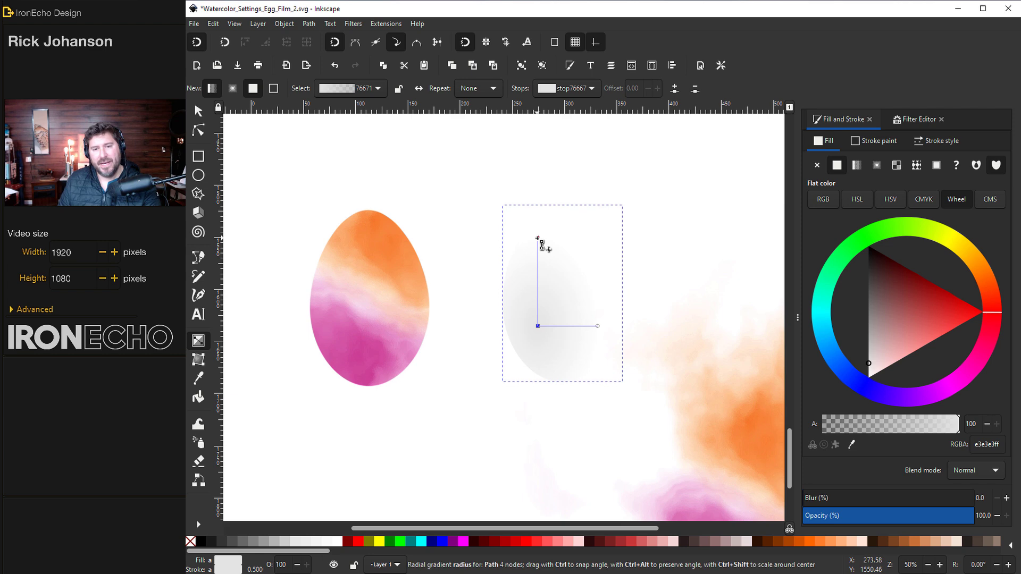
Set the gradient egg to Multiply blend, lay it over the coloured egg at about 46% opacity.
key("s")
left_click_drag(538, 290, 365, 292)
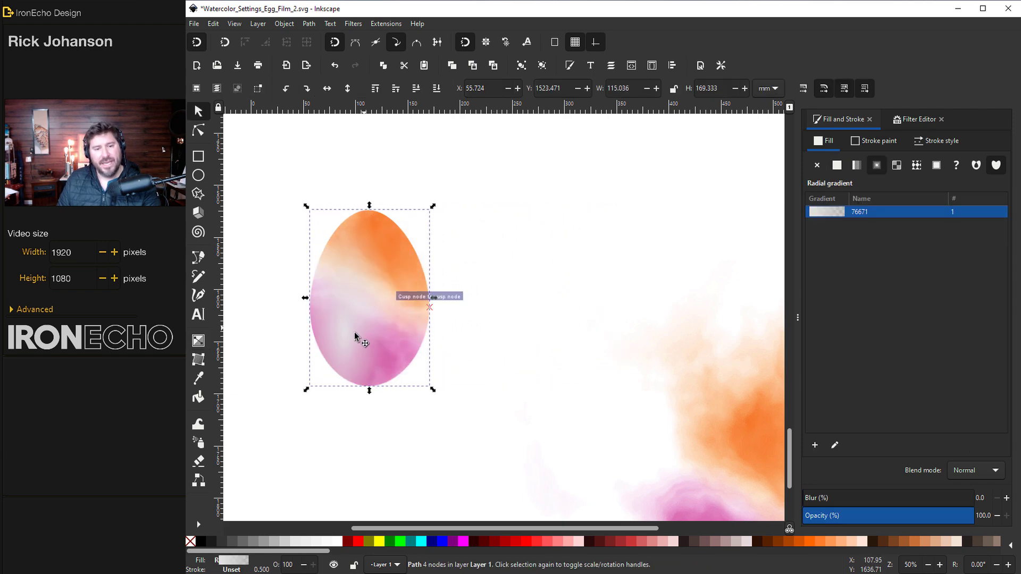
left_click(971, 473)
left_click(976, 487)
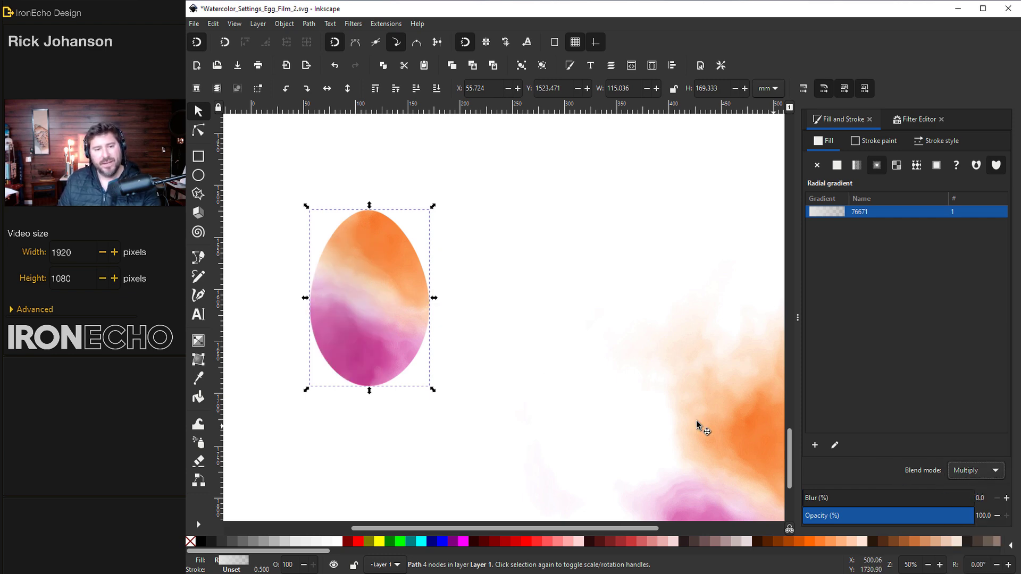
left_click_drag(324, 251, 483, 250)
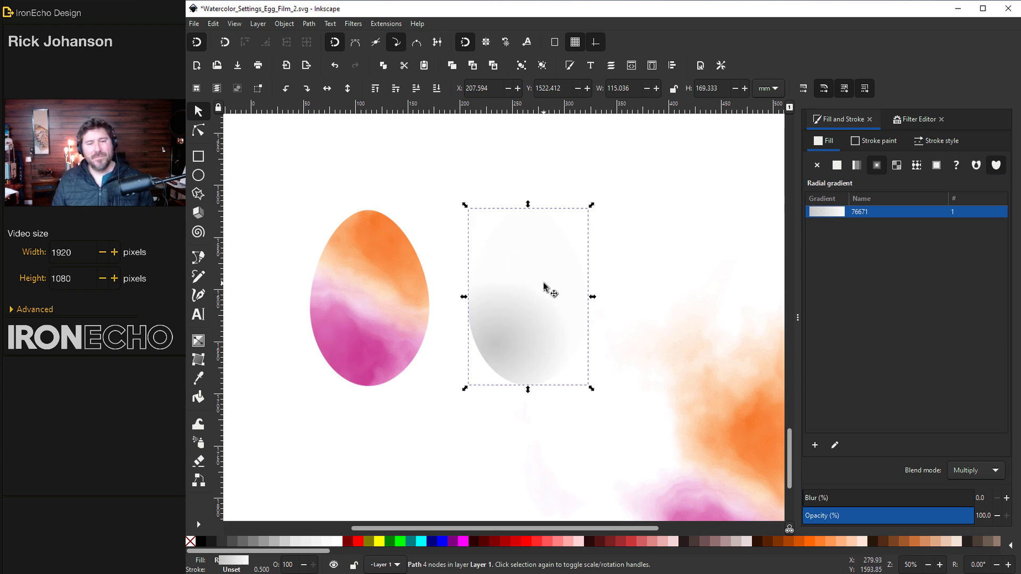
left_click_drag(500, 285, 388, 285)
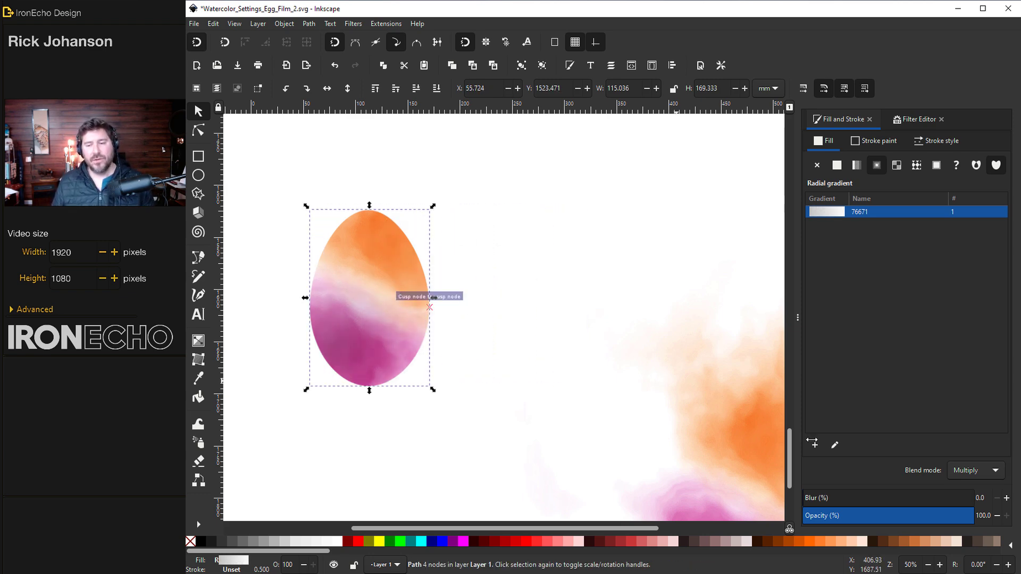
left_click(917, 516)
left_click_drag(904, 517, 870, 521)
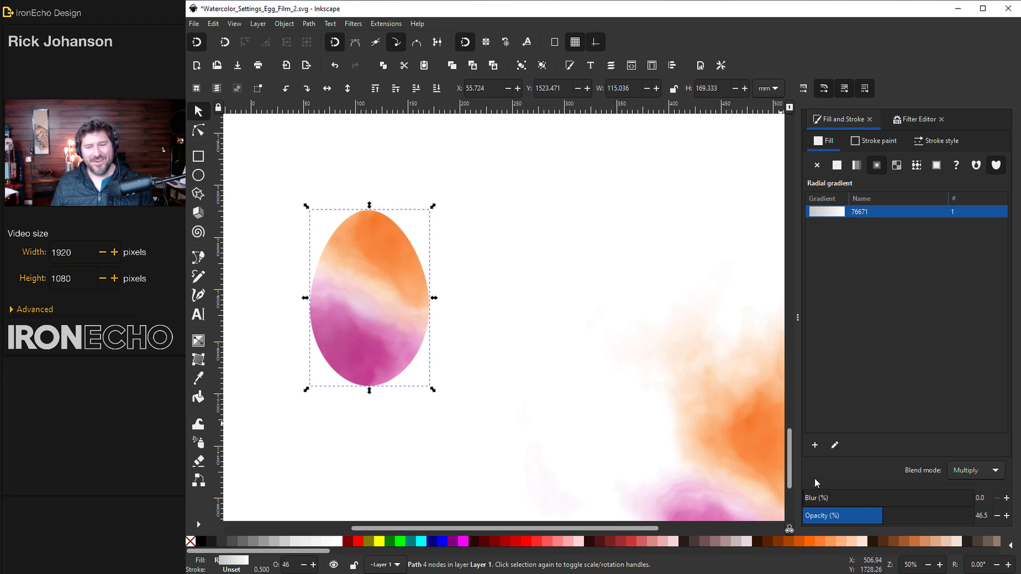
Move the watercolour backdrop behind the egg, widen it to about 504.5 × 414.5 mm, opacity 76.9%.
left_click_drag(749, 419, 417, 247)
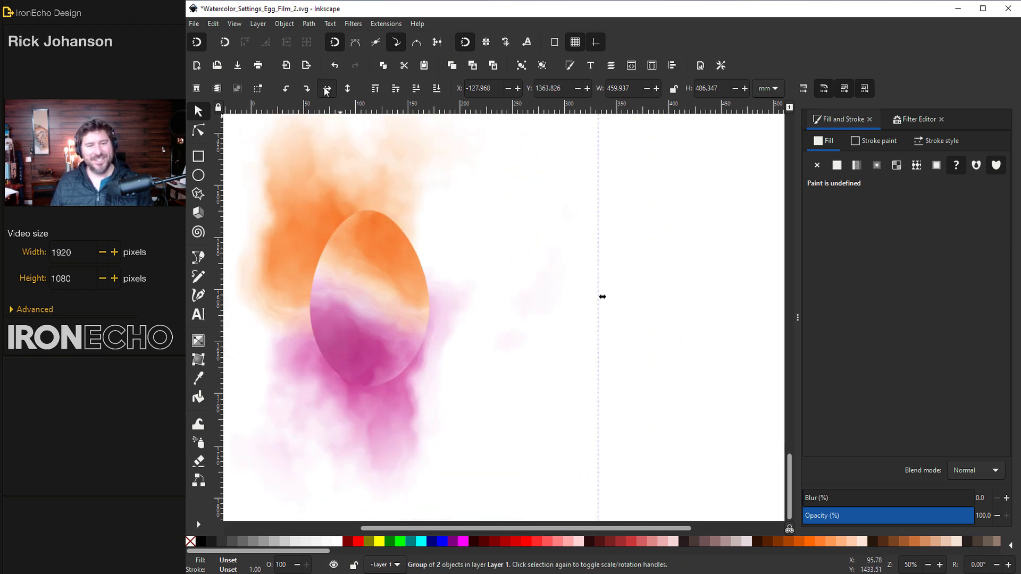
left_click_drag(304, 224, 317, 213)
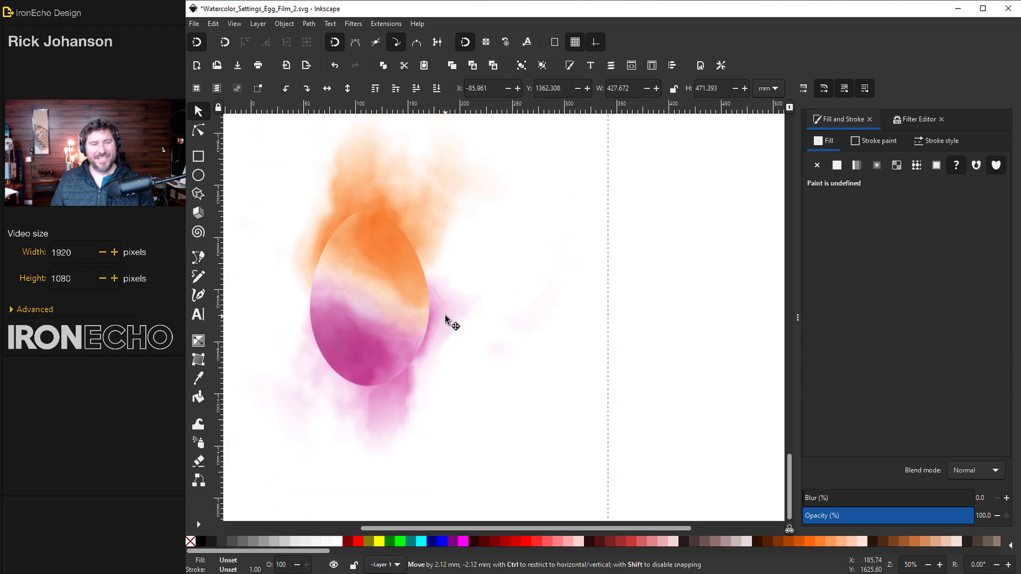
left_click_drag(444, 315, 444, 313)
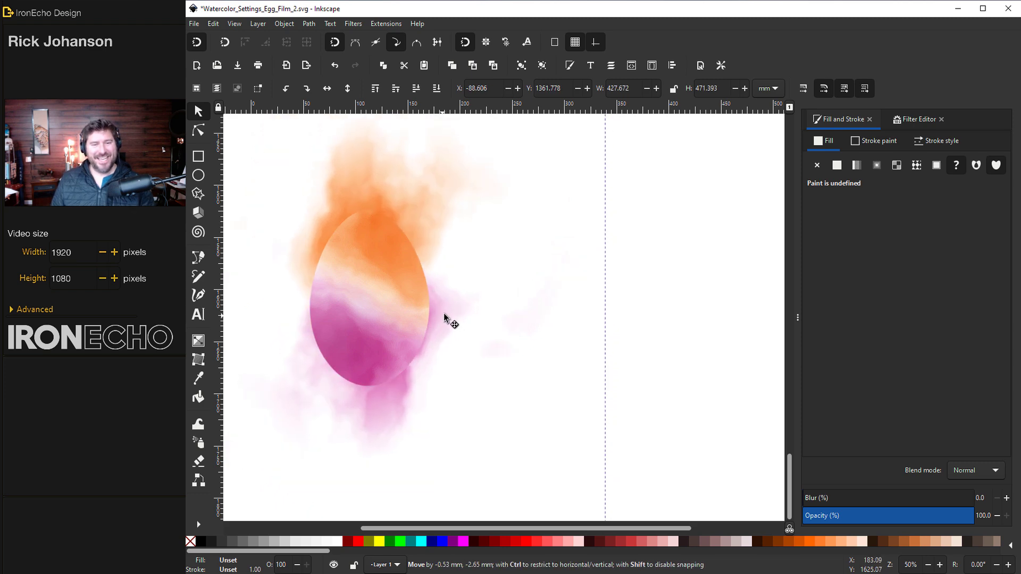
left_click_drag(633, 289, 668, 293)
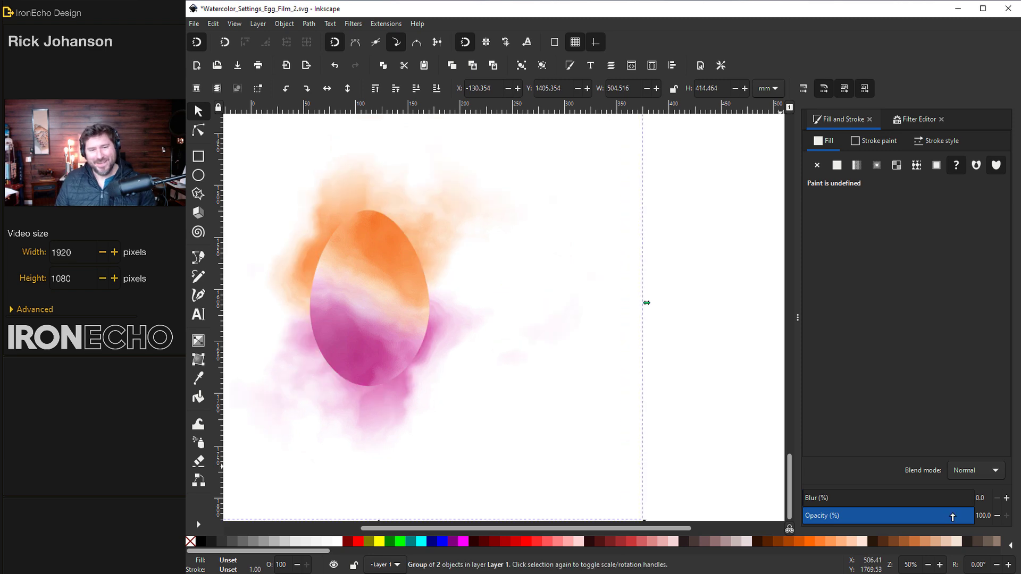
left_click_drag(952, 516, 930, 522)
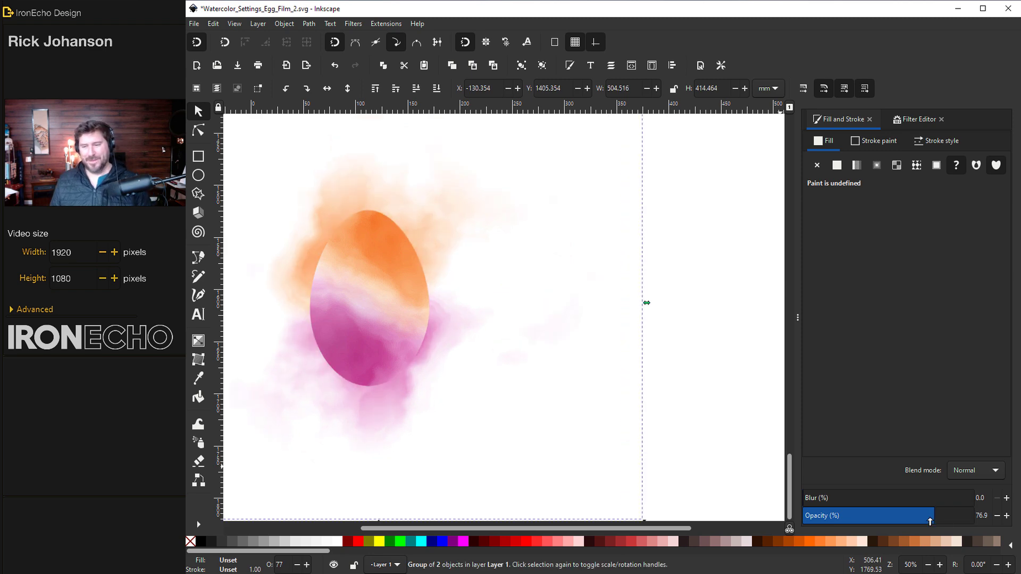